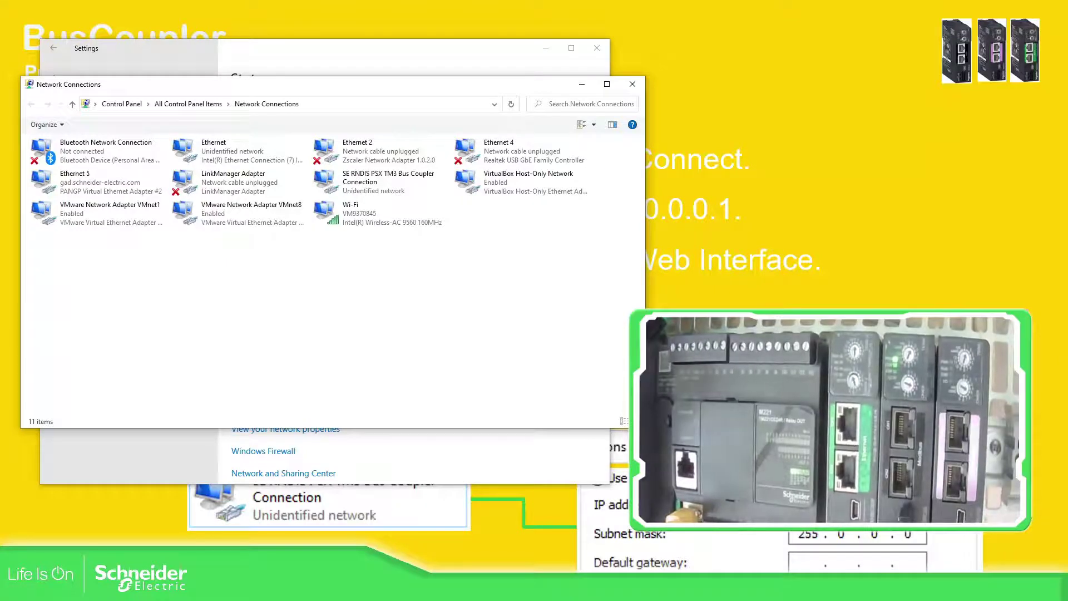
# Confirm the TM3 Bus Coupler connection's IPv4 is static 90.0.0.2, mask 255.0.0.0, and close its properties
pyautogui.click(384, 182)
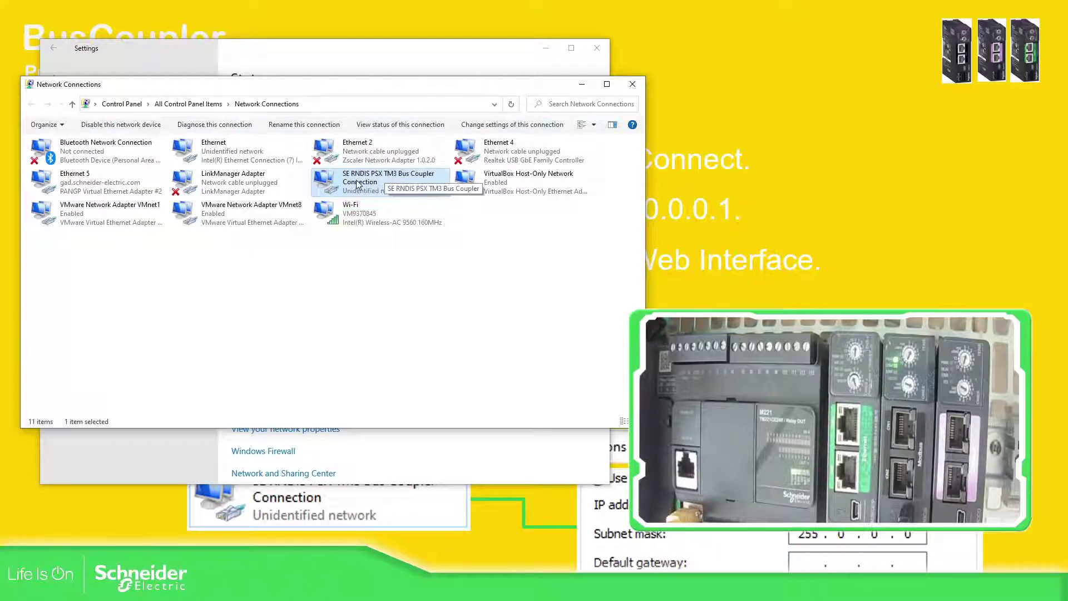
pyautogui.rightClick(373, 187)
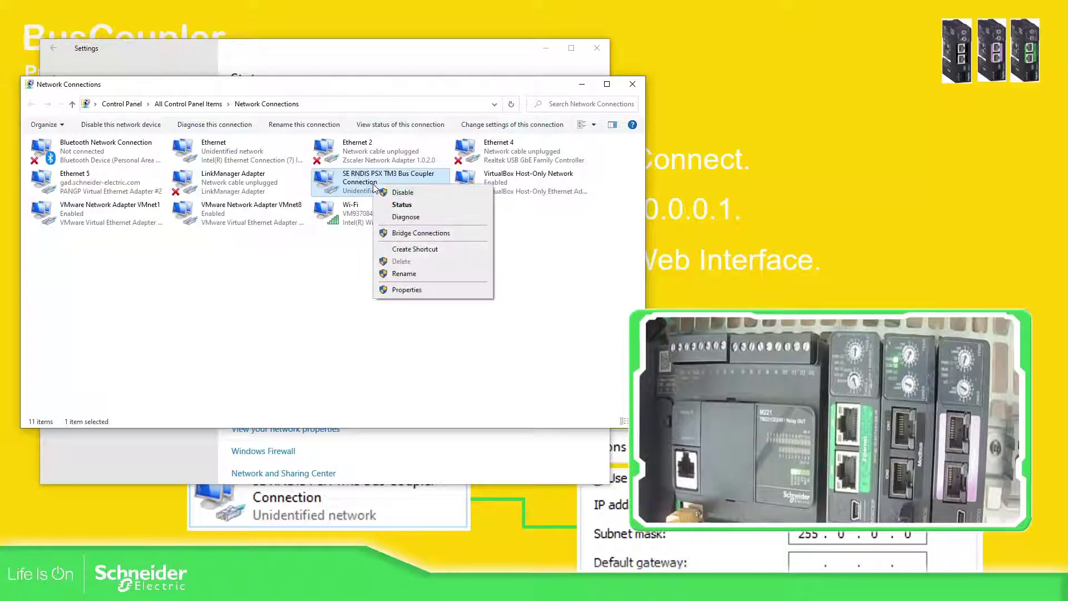
pyautogui.click(406, 290)
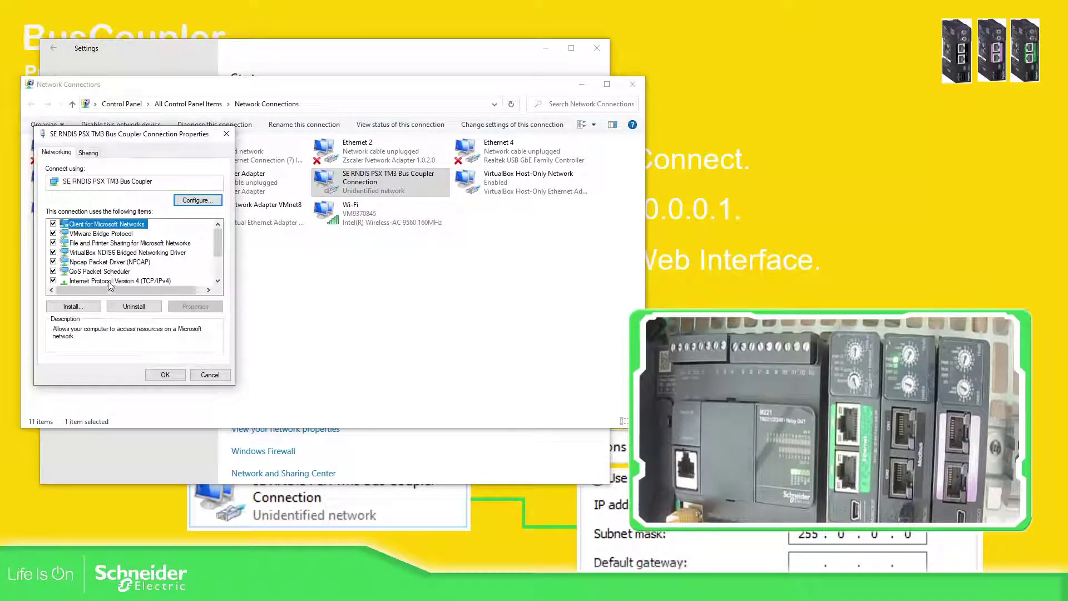
pyautogui.click(111, 281)
pyautogui.click(195, 307)
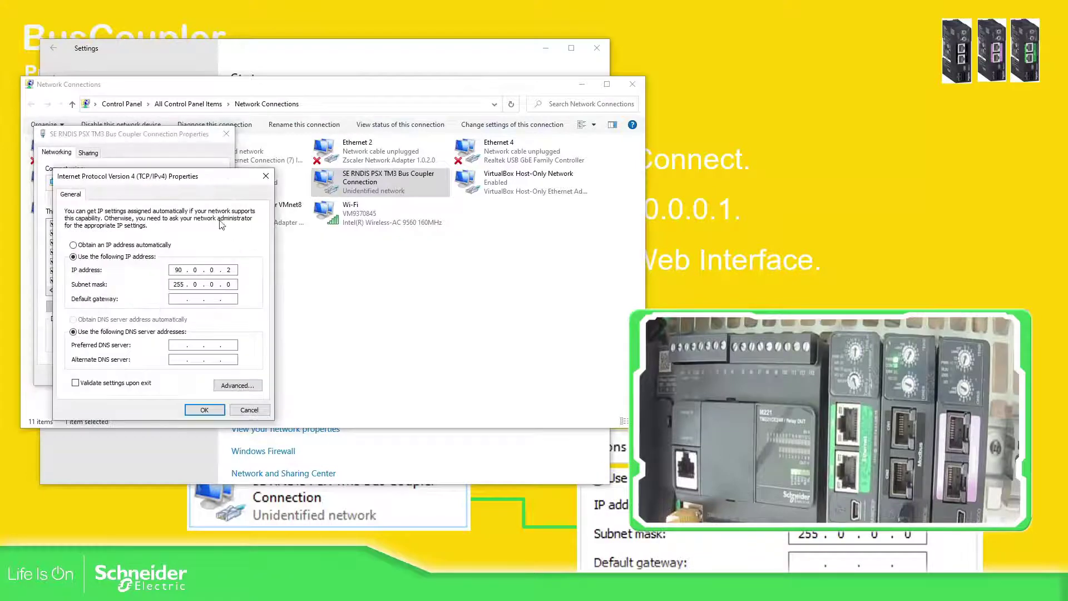
pyautogui.moveTo(165, 177); pyautogui.dragTo(350, 137)
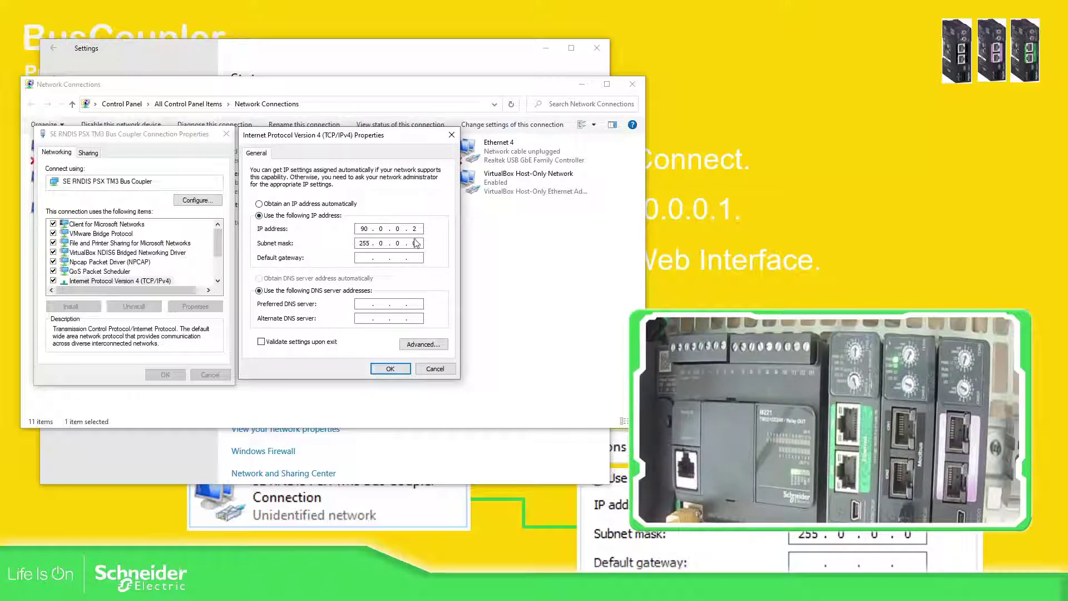
pyautogui.click(390, 369)
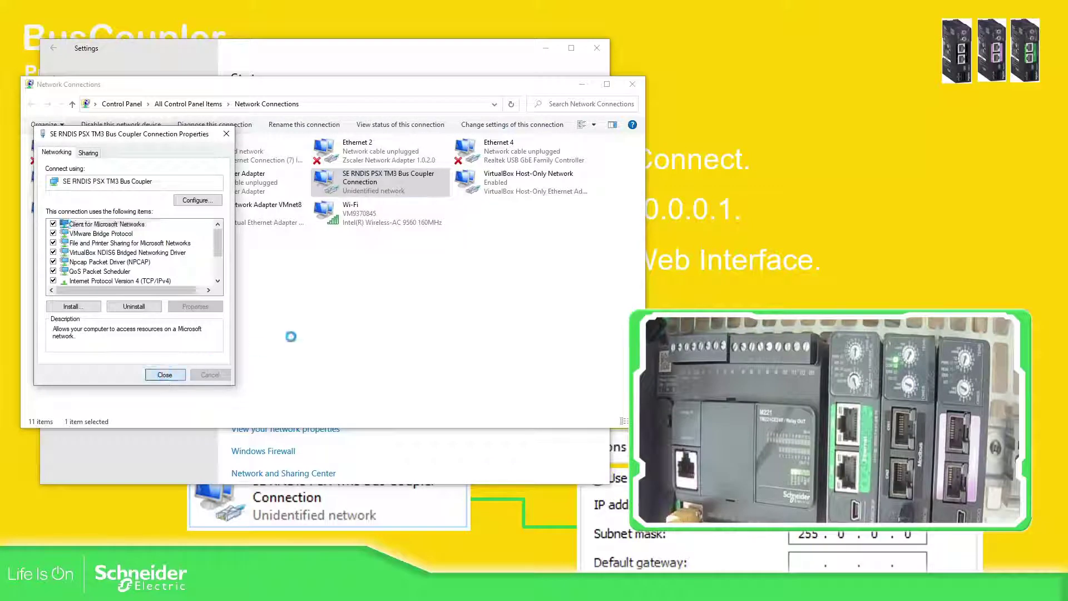
pyautogui.click(165, 377)
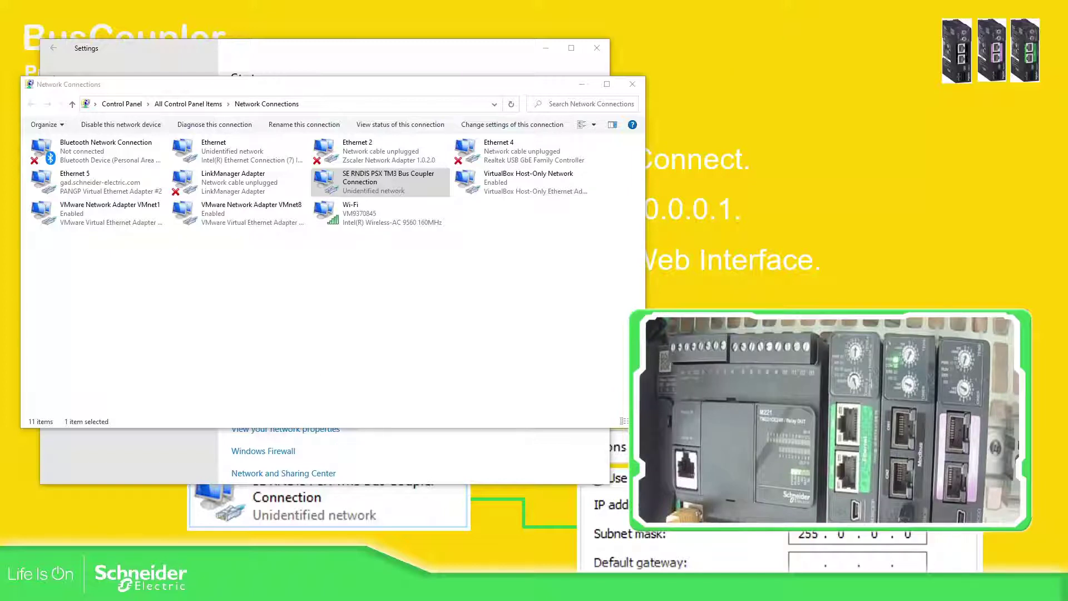
# Ping 90.0.0.1 in Command Prompt, confirming 4 of 4 replies, then minimize the window
pyautogui.moveTo(268, 172); pyautogui.dragTo(249, 81)
pyautogui.write('ping')
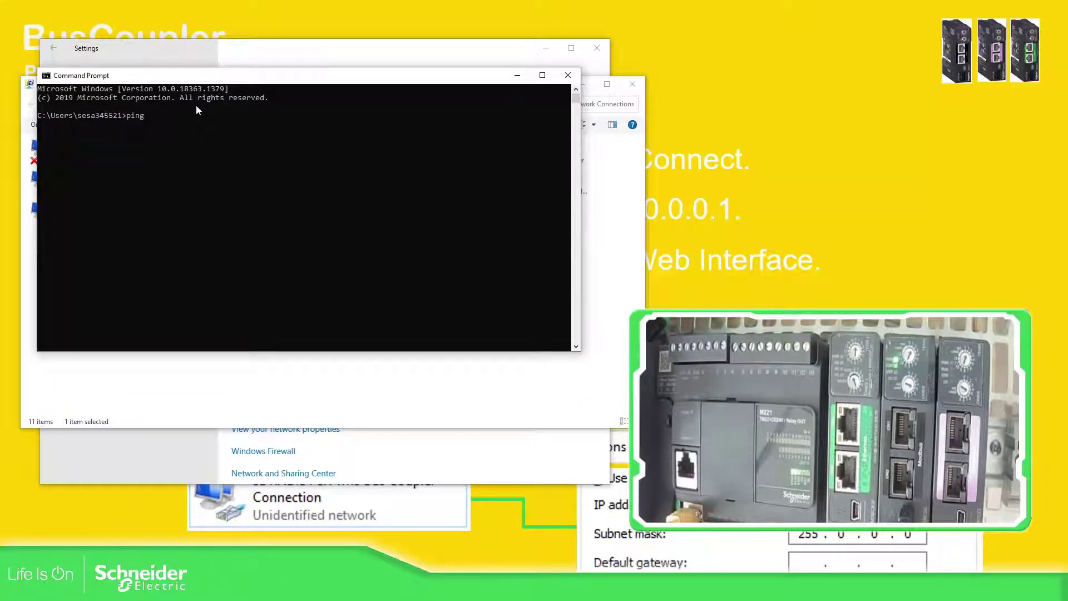
pyautogui.write(' 90.0.0.1')
pyautogui.press('Return')
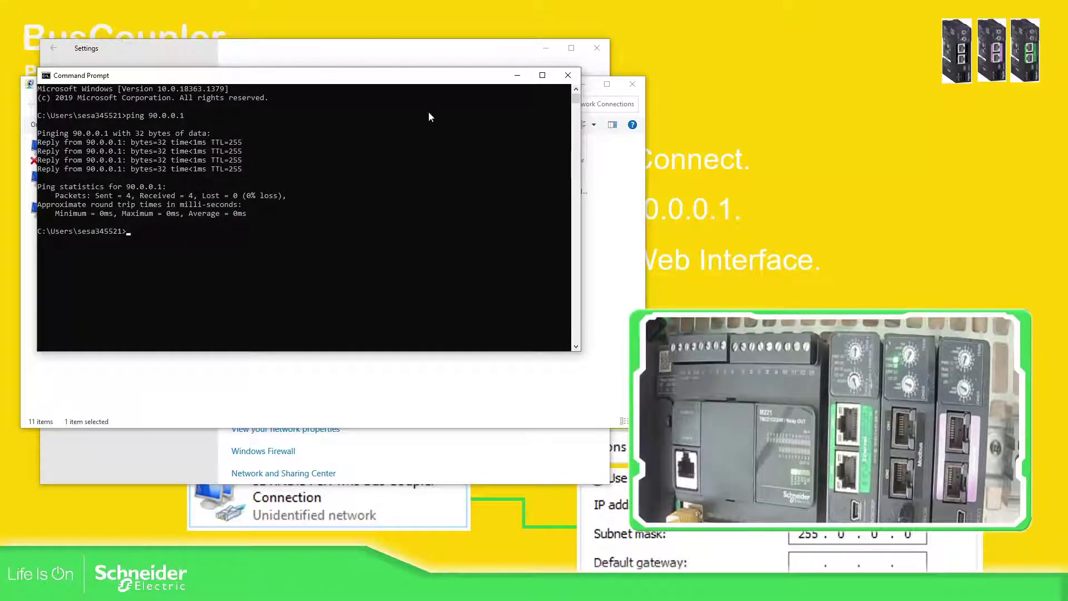
pyautogui.click(518, 76)
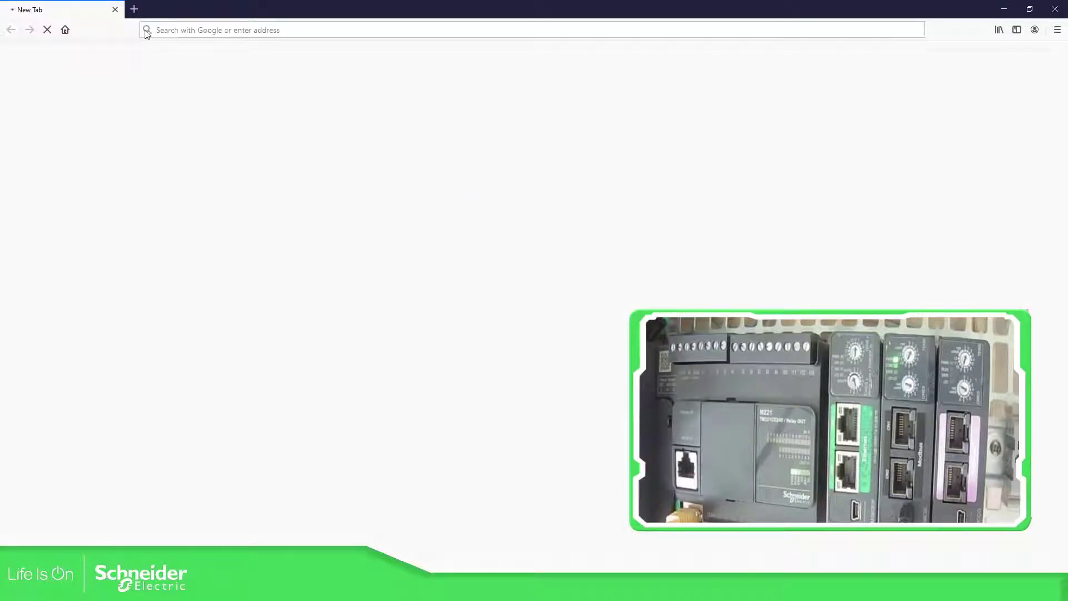
# Load 90.0.0.1 in Firefox and accept the self-signed certificate risk to reach the sign-in page
pyautogui.click(234, 30)
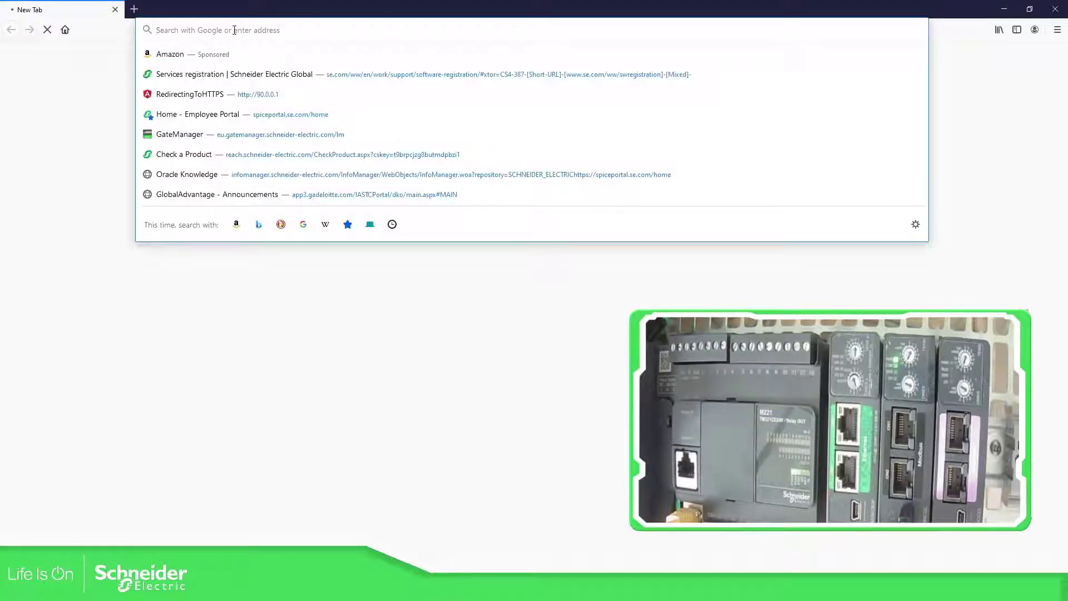
pyautogui.write('90.0.0.1')
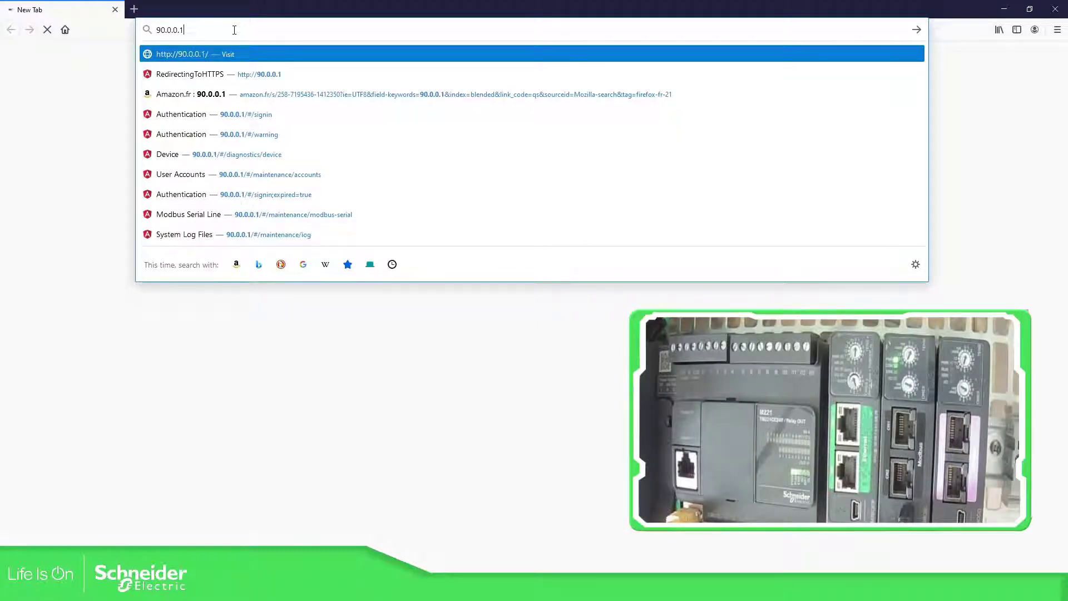
pyautogui.press('Return')
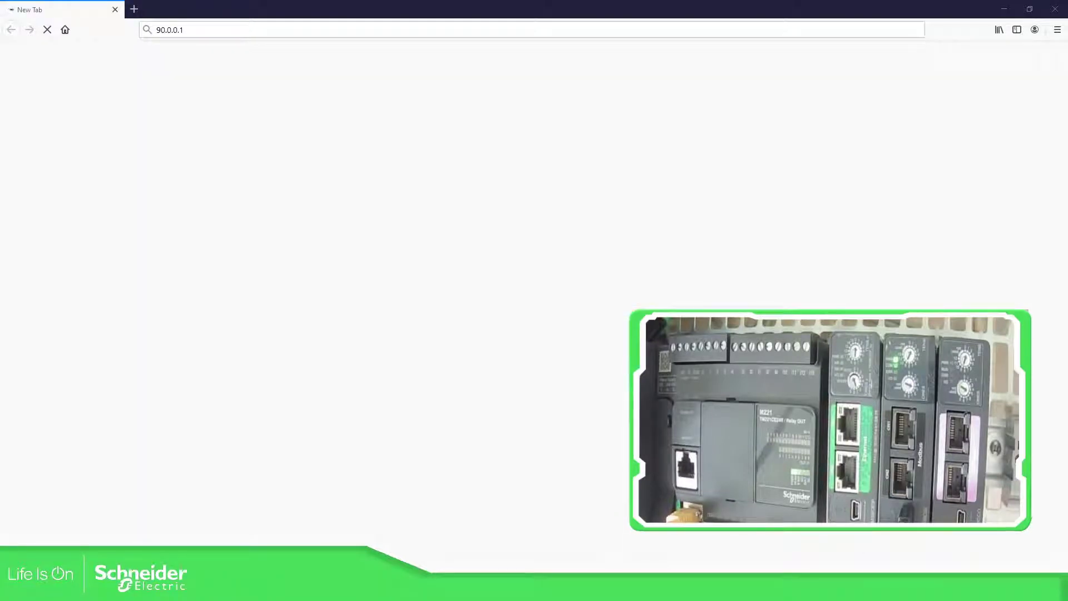
pyautogui.click(285, 29)
pyautogui.press('Return')
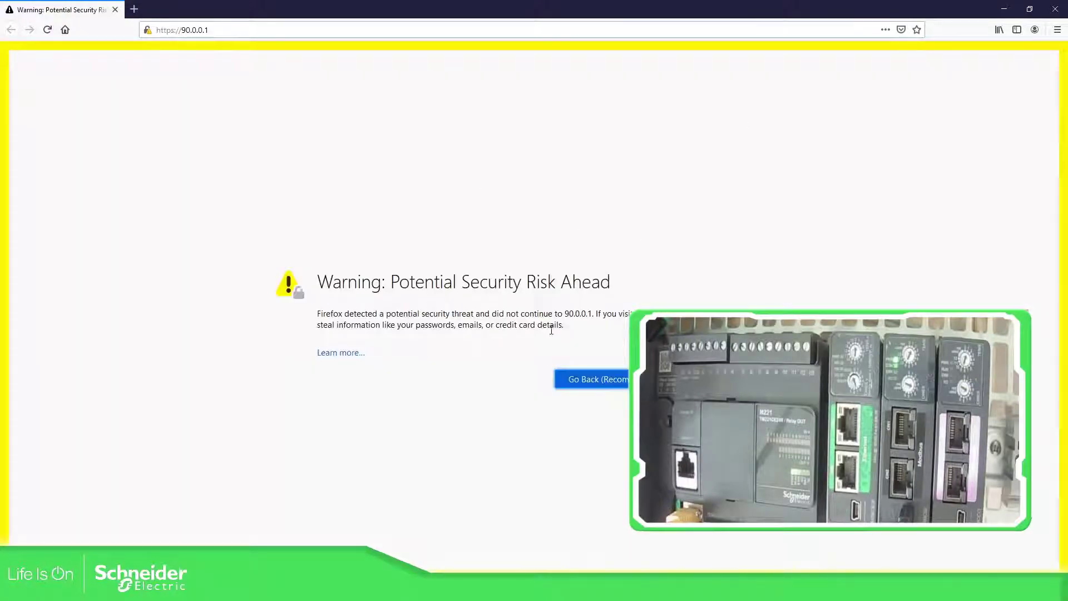
pyautogui.click(715, 379)
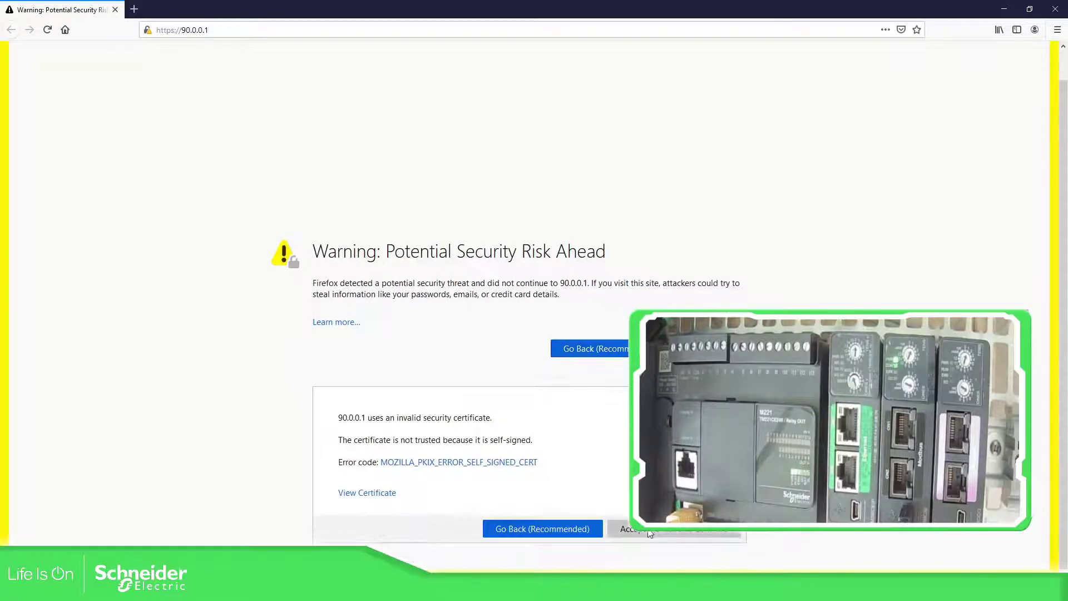
pyautogui.click(652, 533)
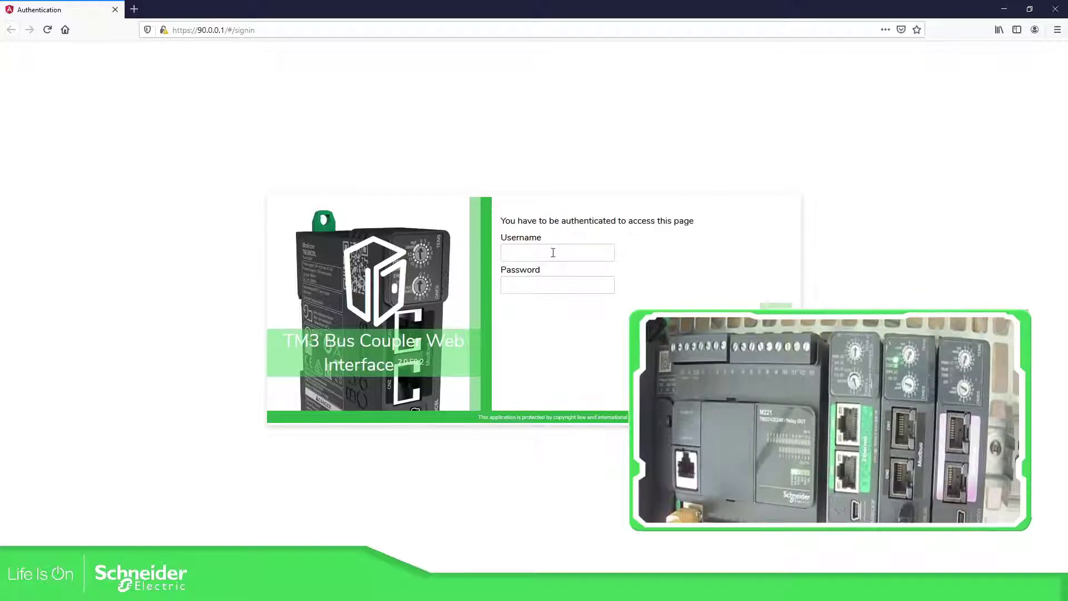
pyautogui.click(512, 254)
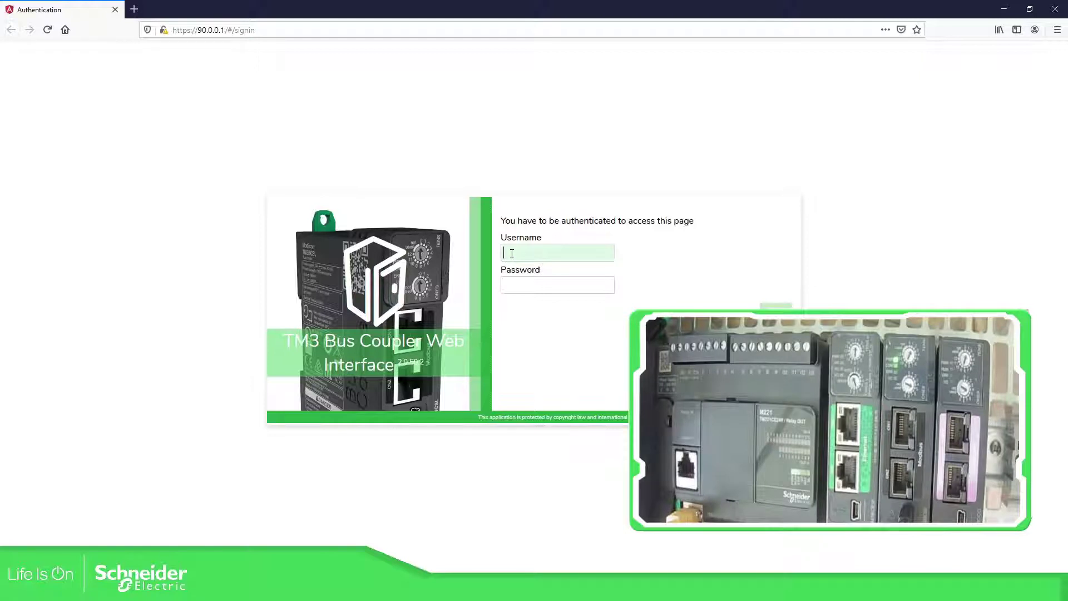
pyautogui.moveTo(569, 252); pyautogui.dragTo(500, 252)
pyautogui.rightClick(515, 254)
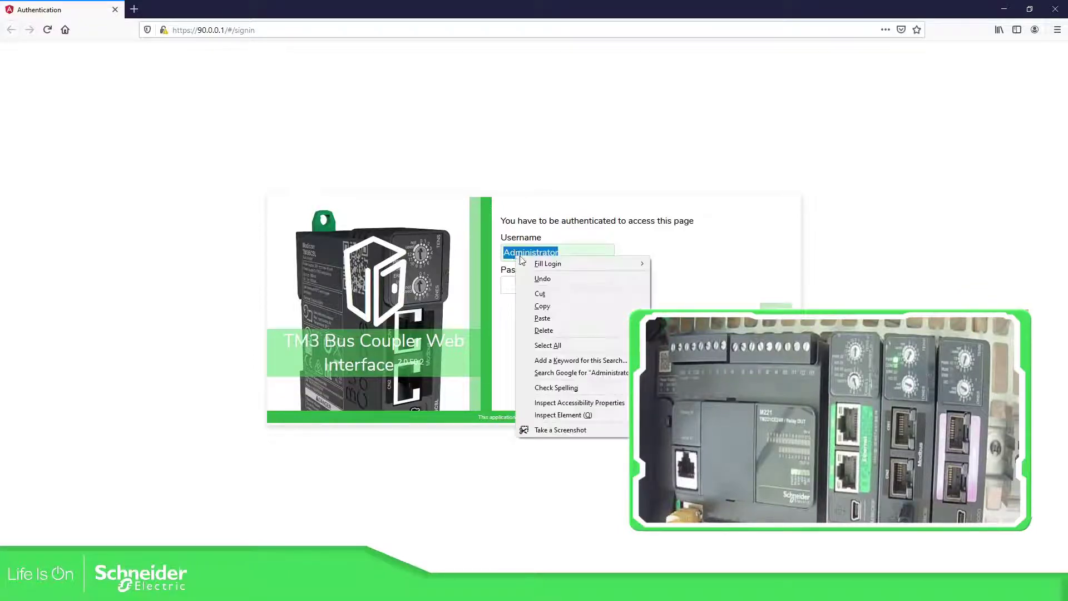
pyautogui.click(546, 306)
pyautogui.click(531, 288)
pyautogui.rightClick(531, 287)
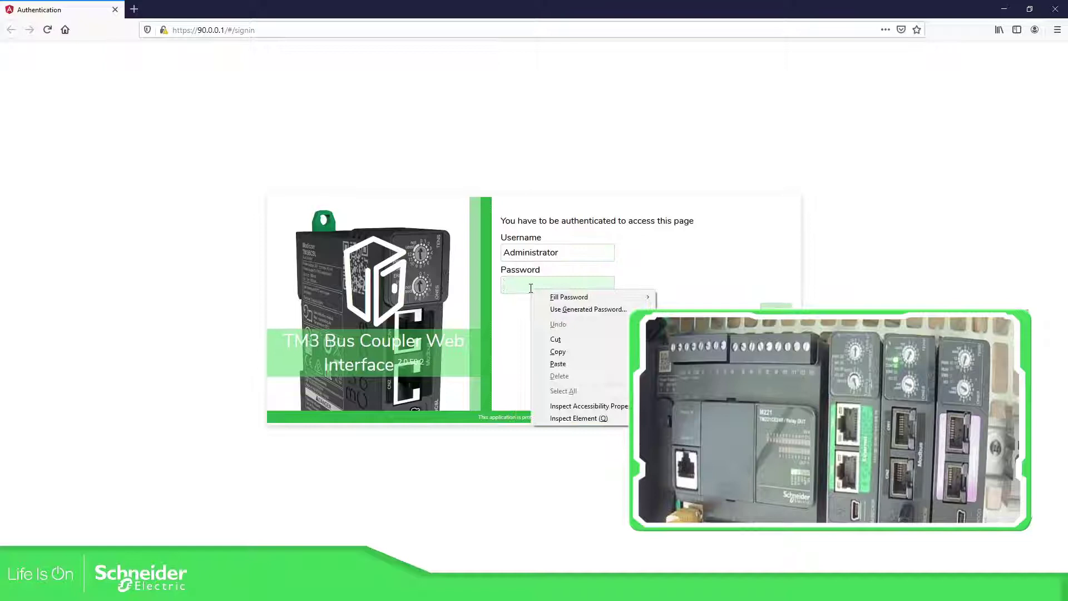
pyautogui.click(566, 362)
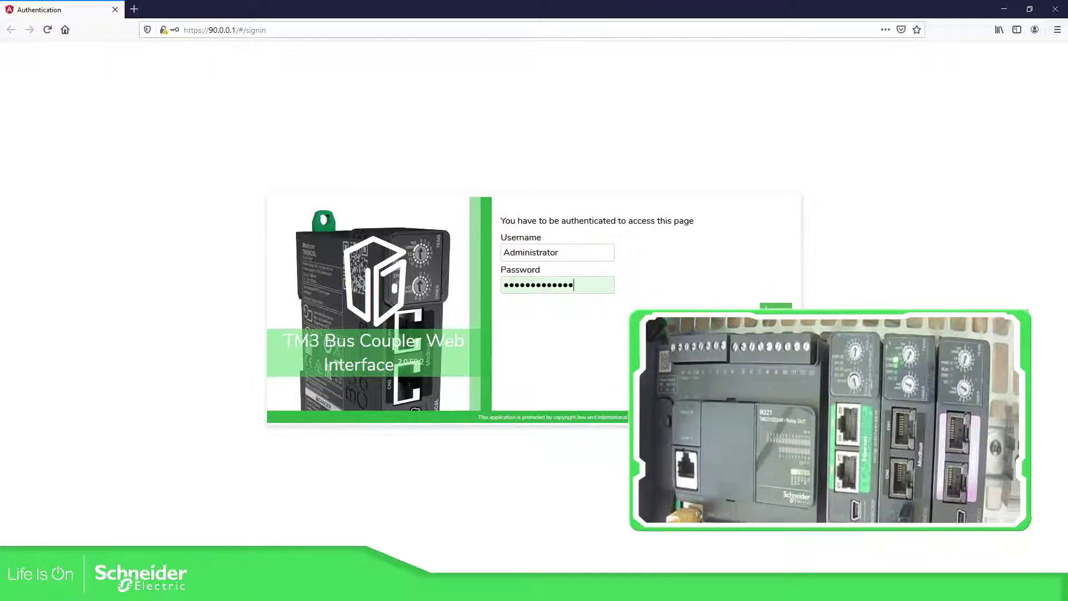
pyautogui.press('Return')
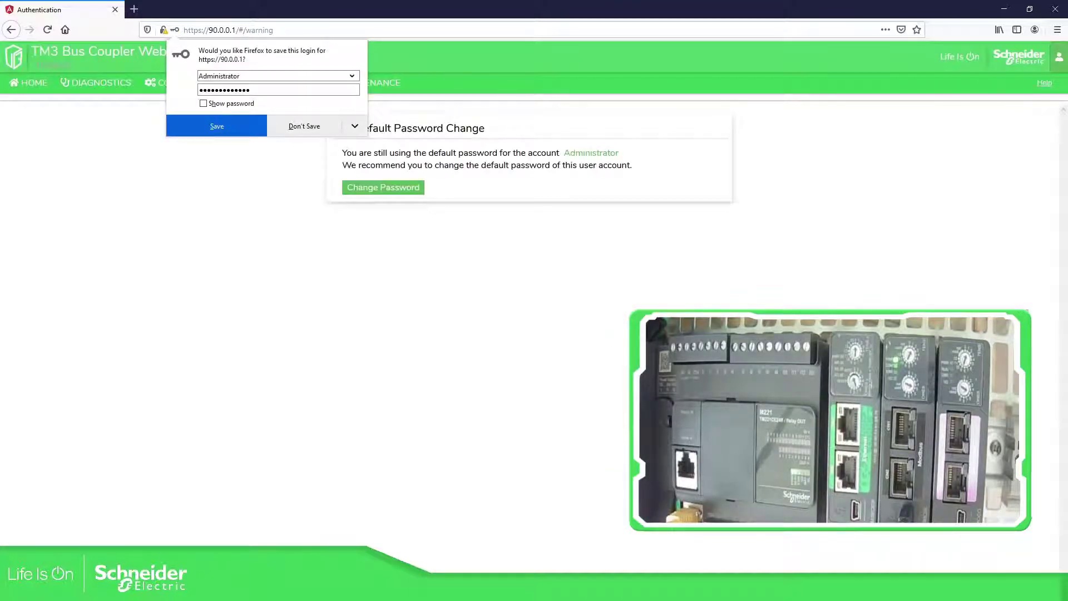
pyautogui.click(308, 127)
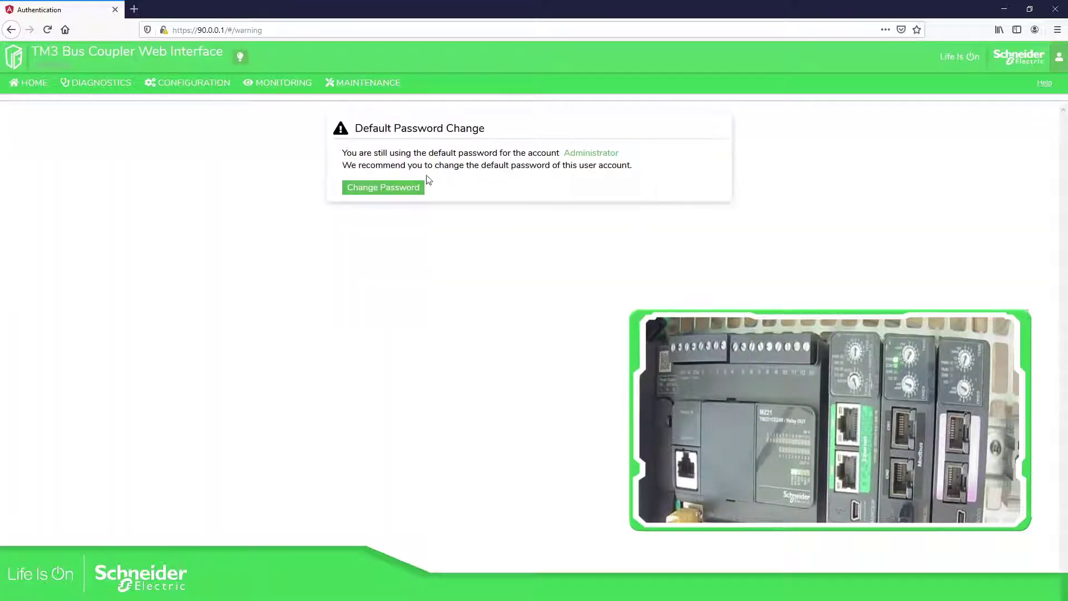
# Change the Administrator password by entering the current password and the new one twice, then apply
pyautogui.click(399, 190)
pyautogui.click(462, 188)
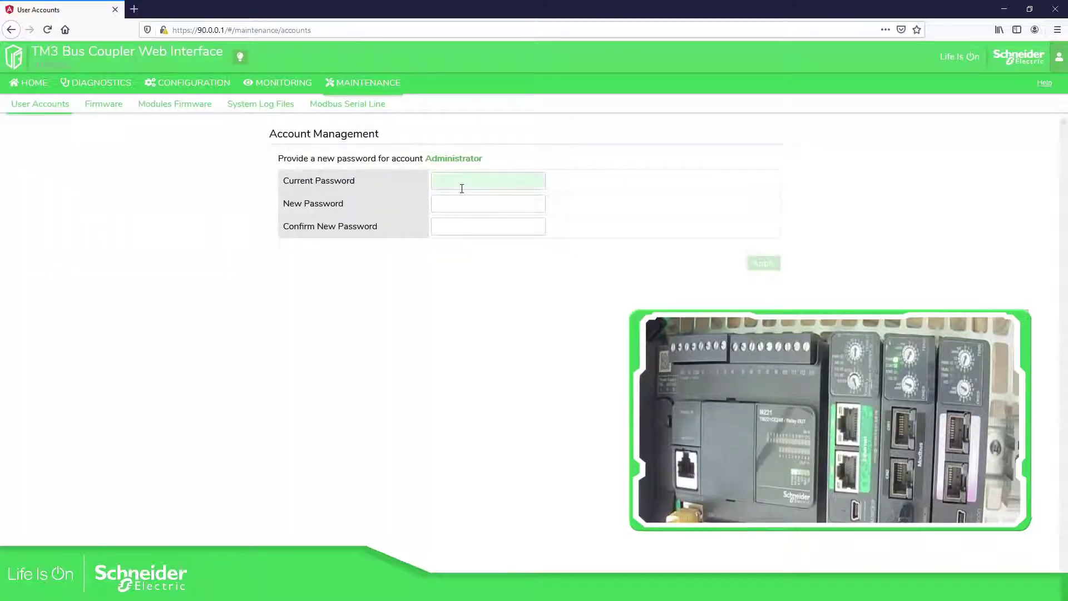
pyautogui.write('•••••••••••••')
pyautogui.press('Tab')
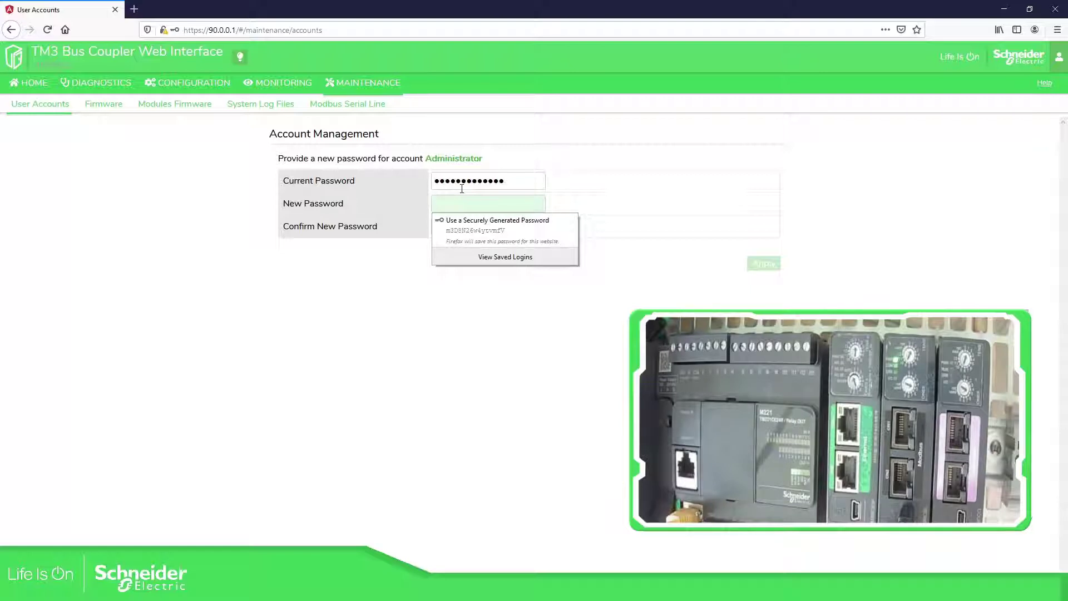
pyautogui.write('••••••••••')
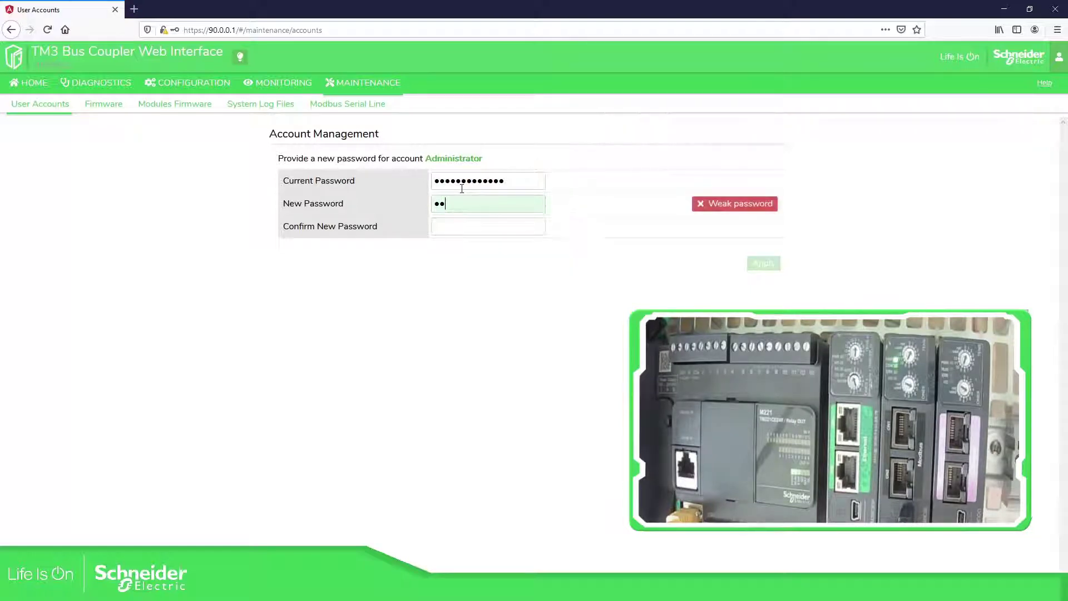
pyautogui.press('Tab')
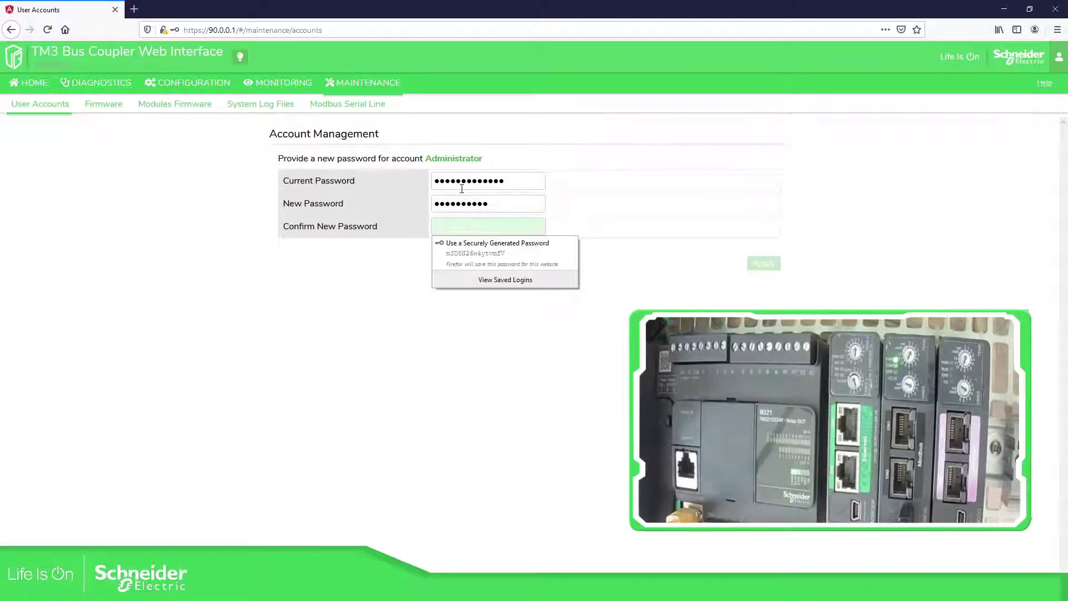
pyautogui.write('••••••••••')
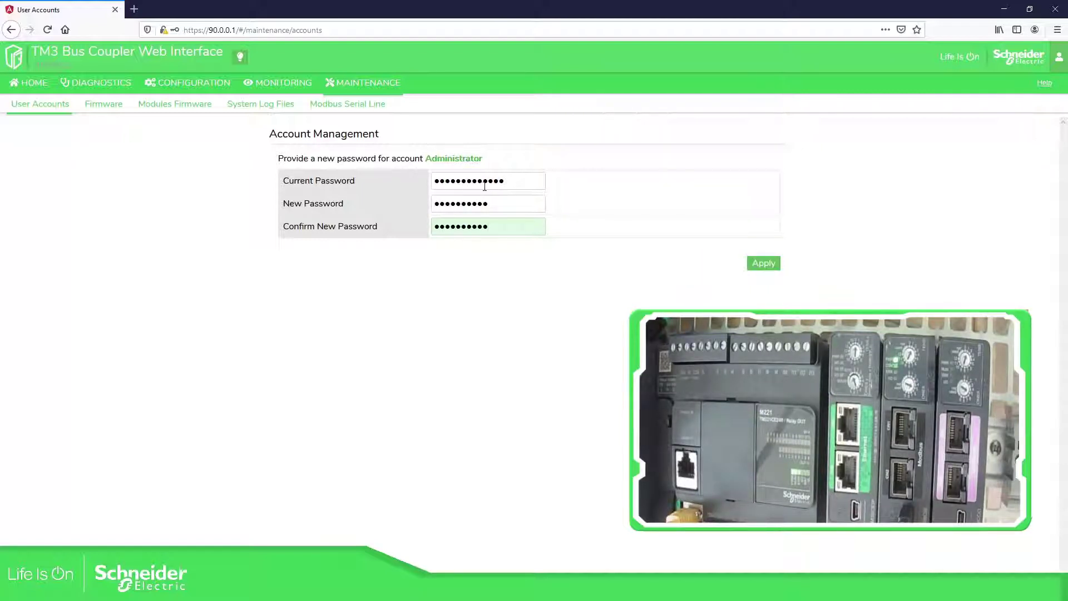
pyautogui.click(763, 263)
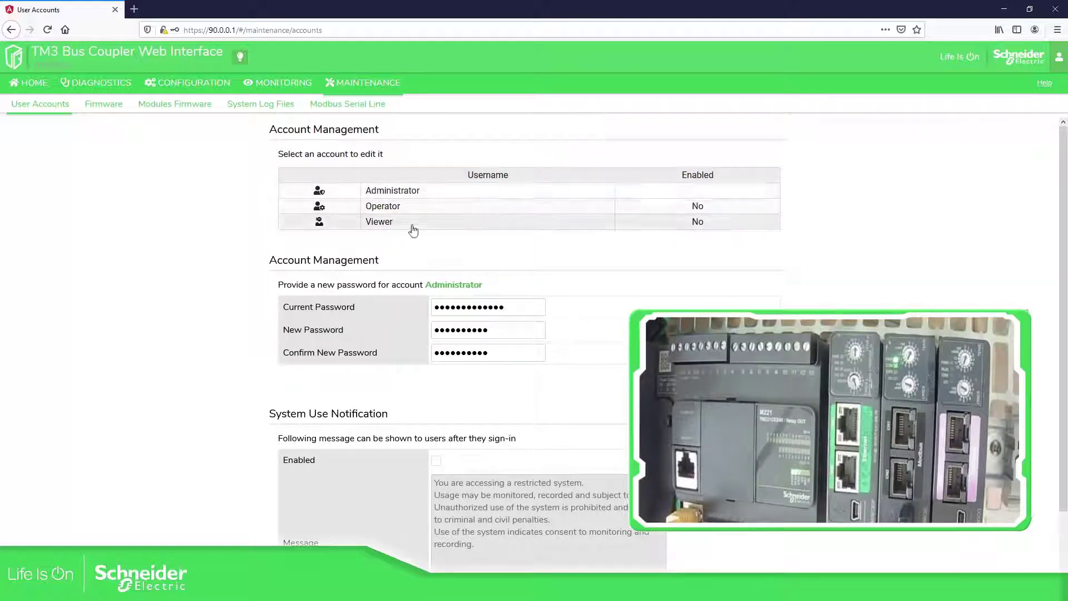
# Open the Device diagnostics page, declining Firefox's offer to save the password
pyautogui.scroll(-2, 371, 266)
pyautogui.scroll(2, 941, 274)
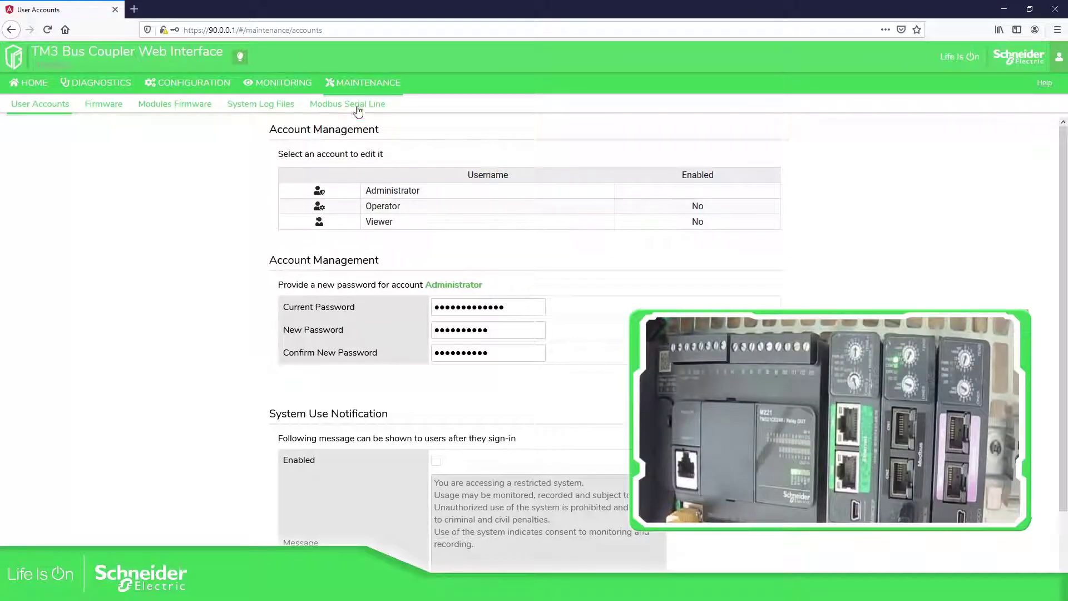
pyautogui.click(80, 86)
pyautogui.click(316, 128)
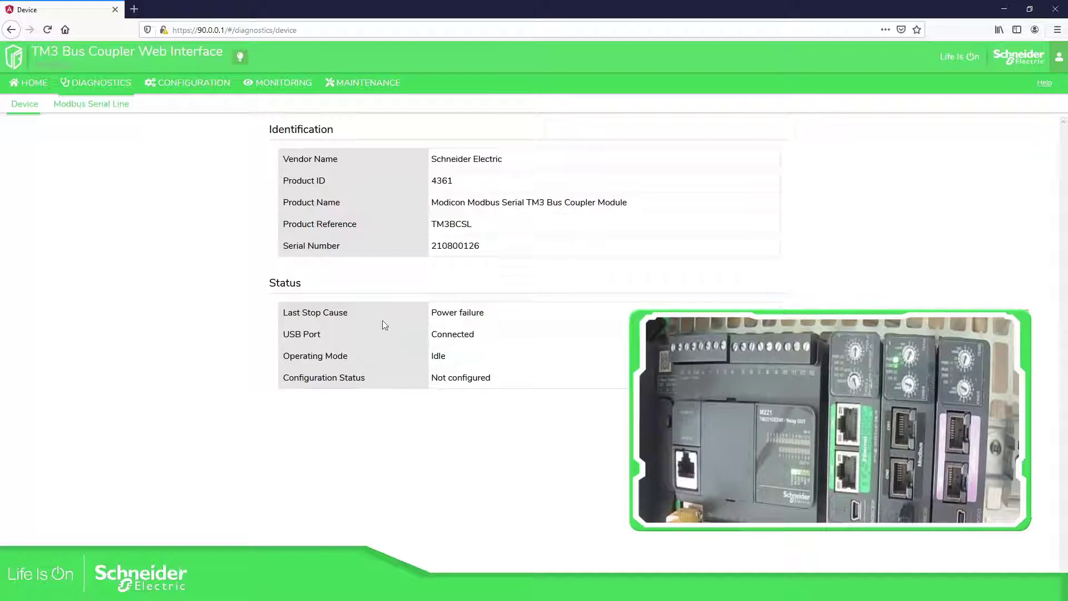
# View the Modbus Serial Line diagnostics, then switch to the Configuration Editor
pyautogui.click(95, 106)
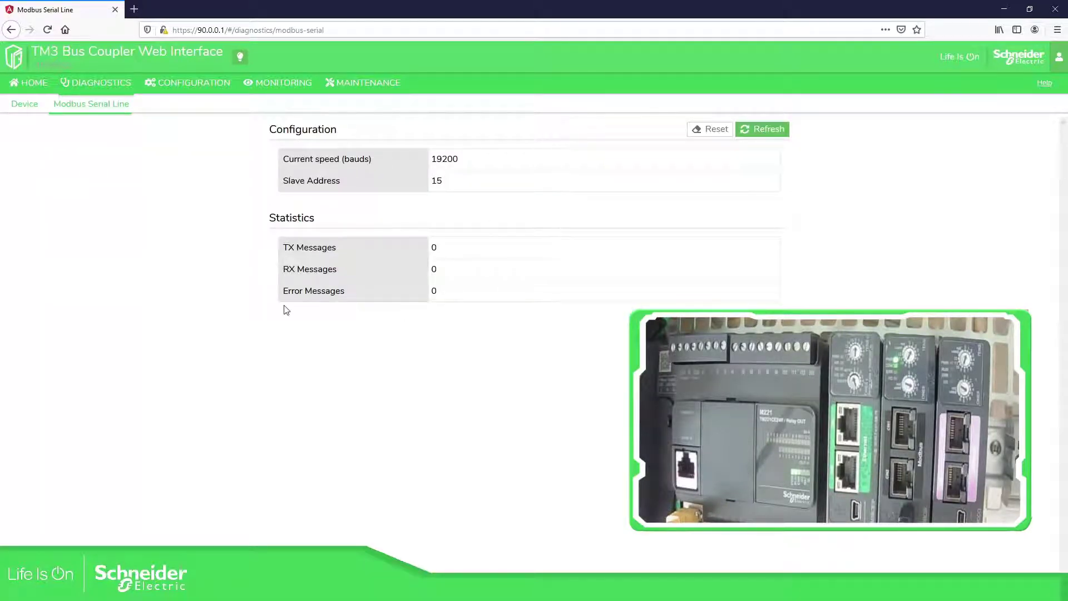
pyautogui.click(196, 87)
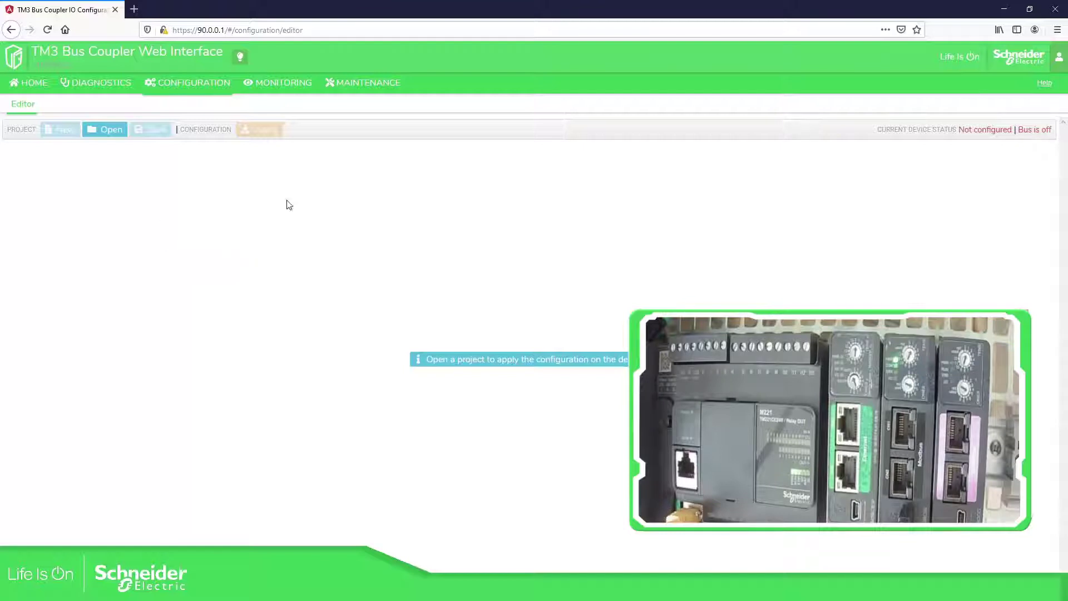
# Dismiss the .spf project file picker without opening a project, then go to Bus Monitoring
pyautogui.click(113, 129)
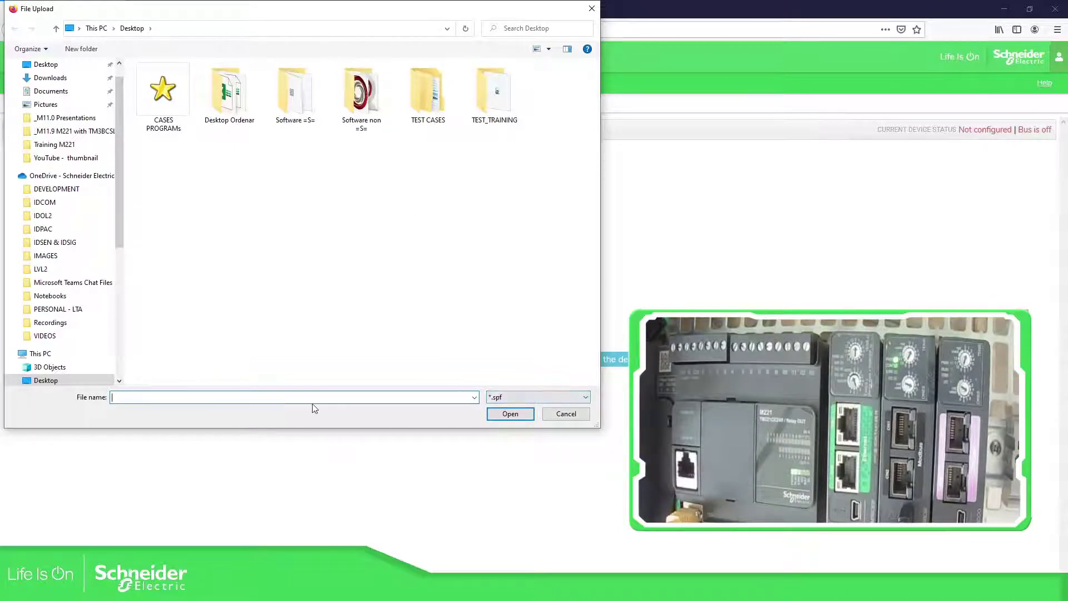
pyautogui.click(559, 415)
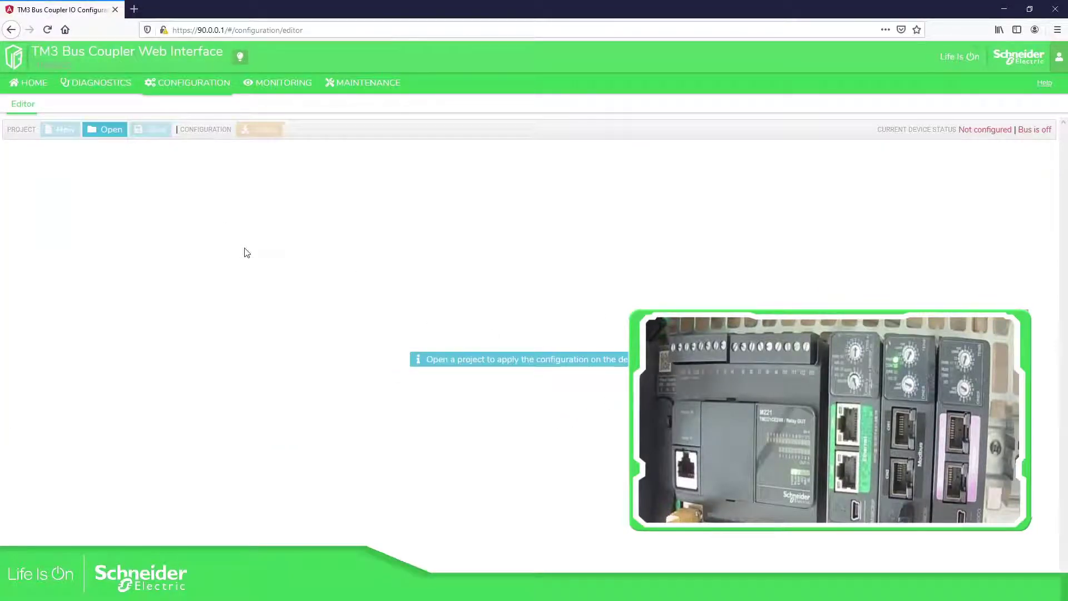
pyautogui.click(283, 84)
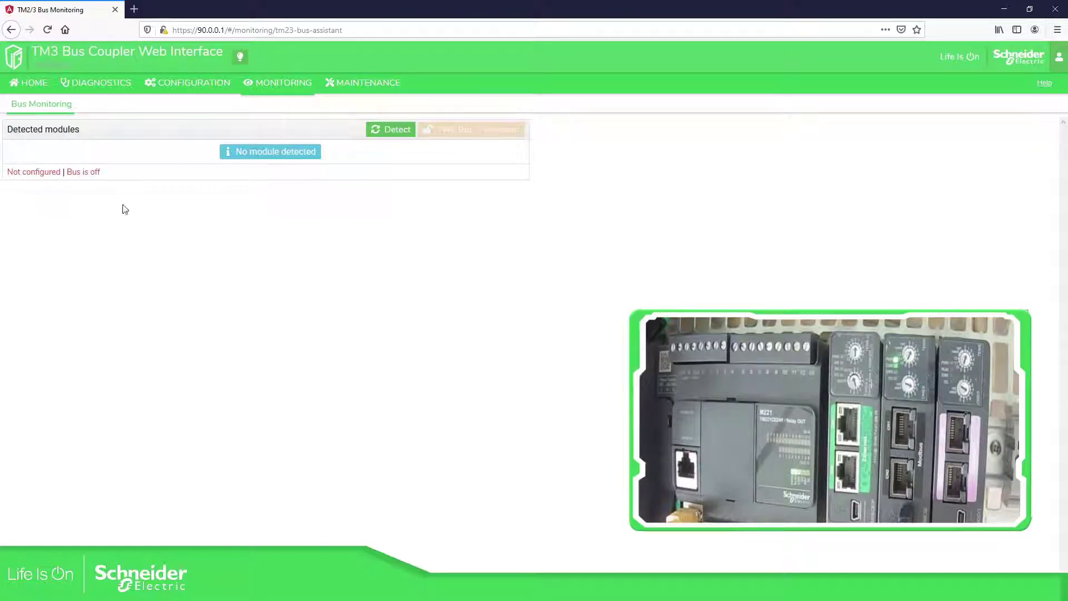
# Detect modules on the TM3 bus (none found), then go to Maintenance User Accounts
pyautogui.click(389, 134)
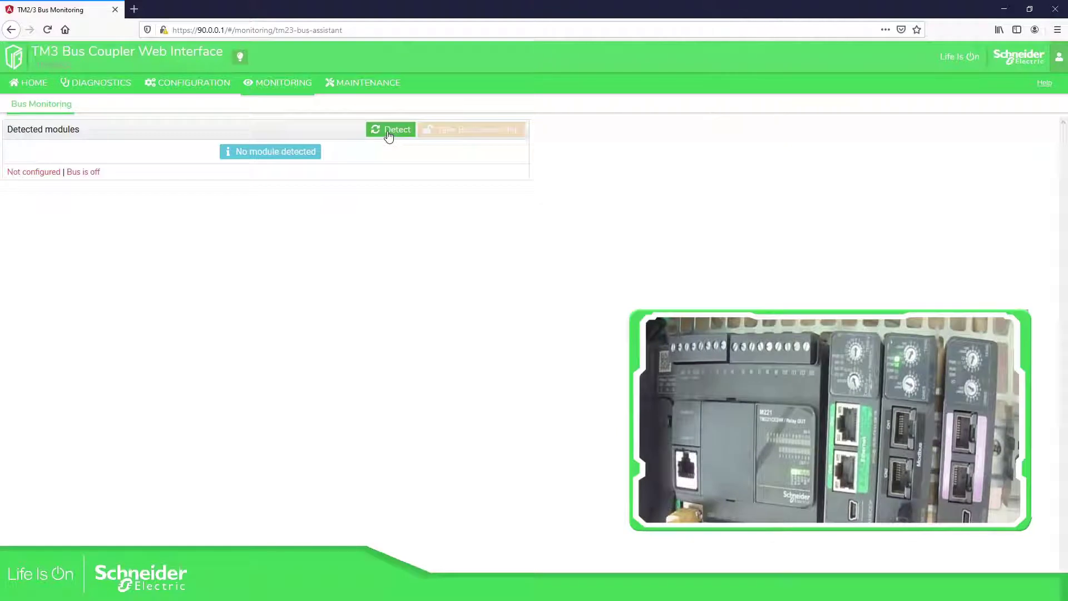
pyautogui.click(359, 83)
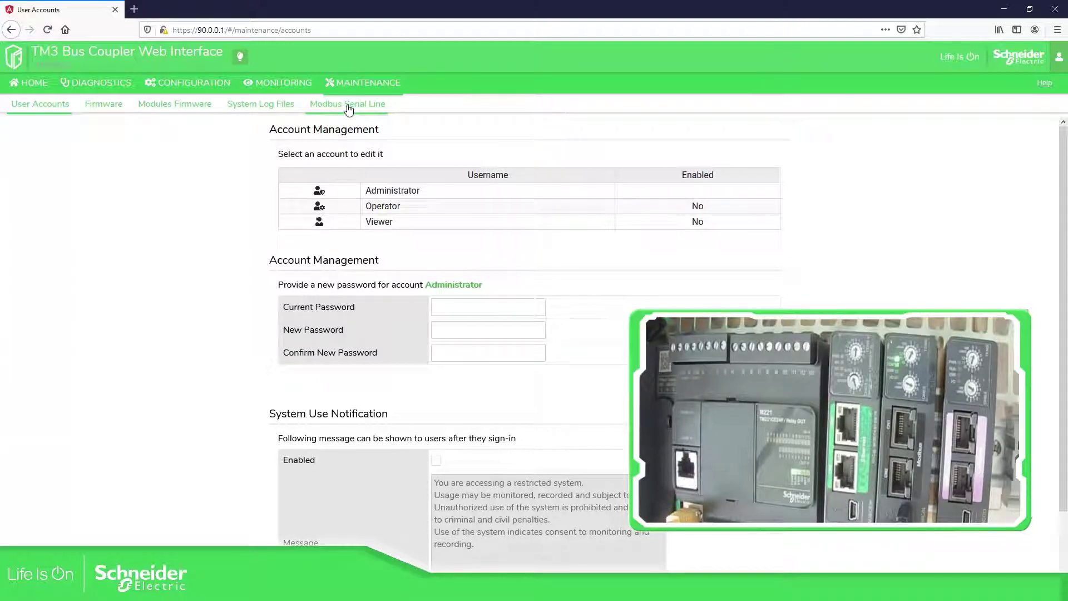
# Review the Modbus Serial Line settings: slave address 15, baud rate 19200
pyautogui.click(368, 111)
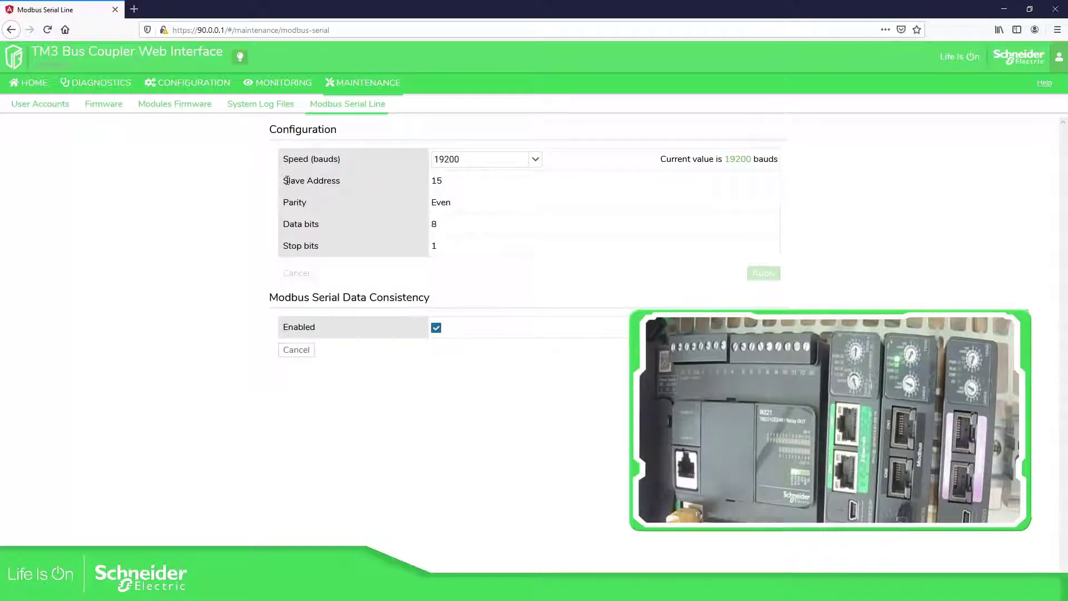
pyautogui.moveTo(286, 181); pyautogui.dragTo(442, 180)
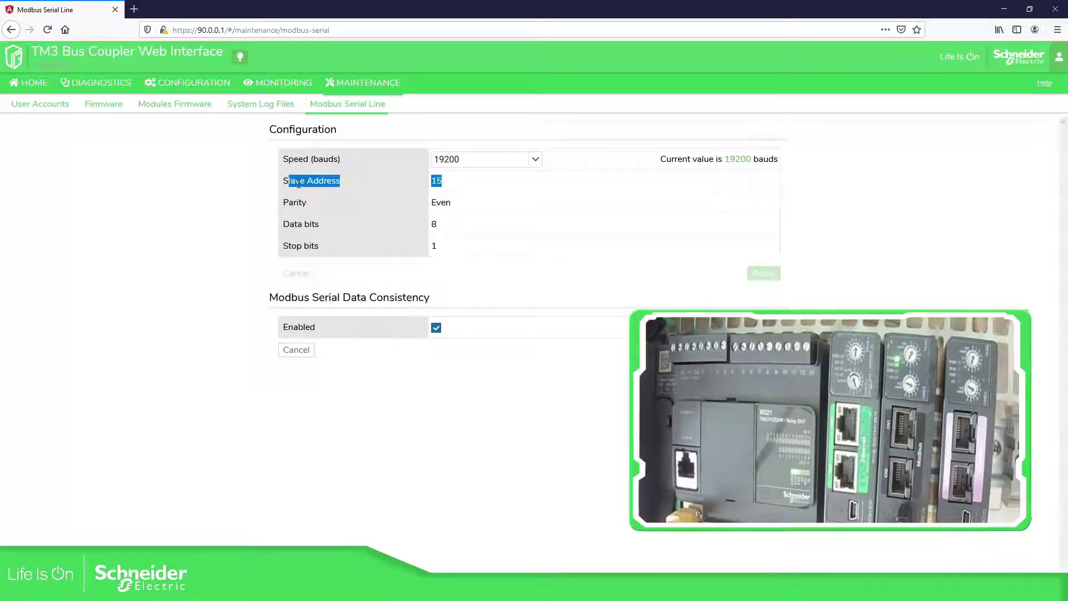
pyautogui.click(312, 160)
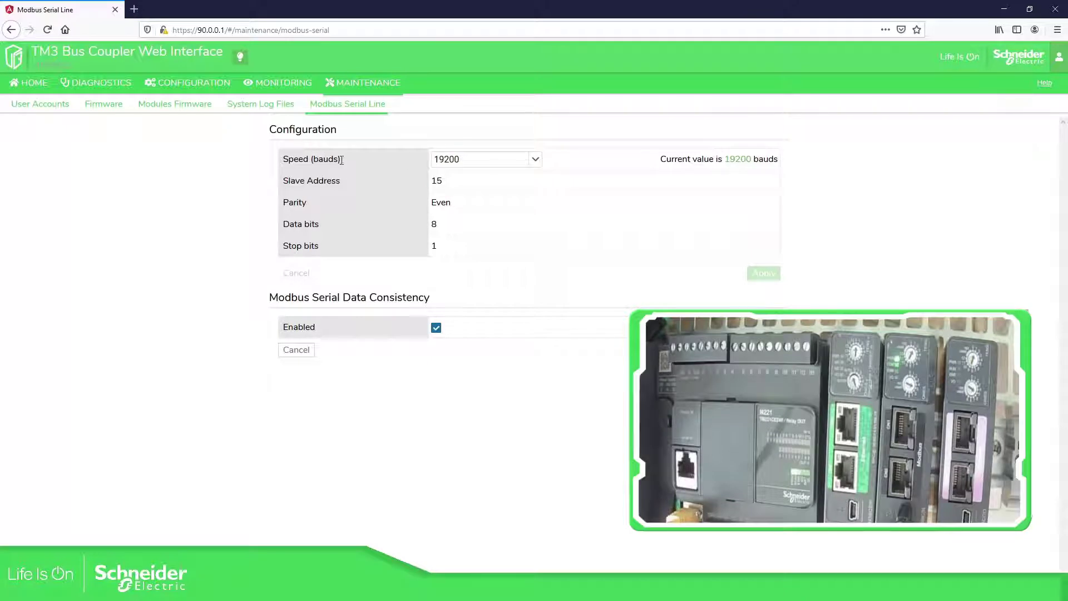
pyautogui.click(537, 161)
pyautogui.click(539, 162)
pyautogui.moveTo(288, 181); pyautogui.dragTo(453, 185)
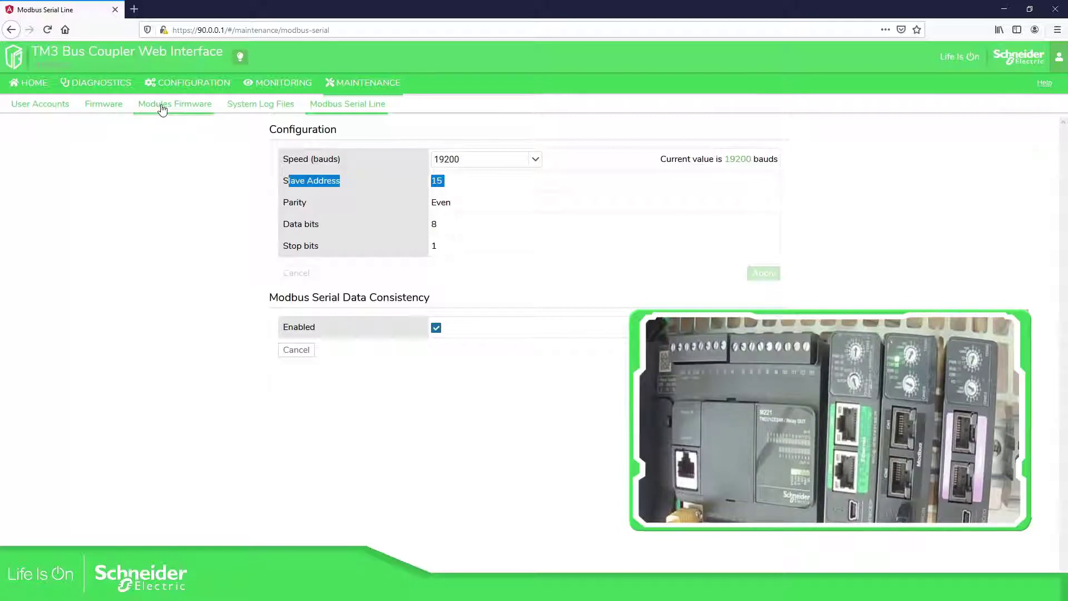
# Check firmware version 2.0.50.2, log out, and close the sign-in tab, leaving a blank tab
pyautogui.click(103, 110)
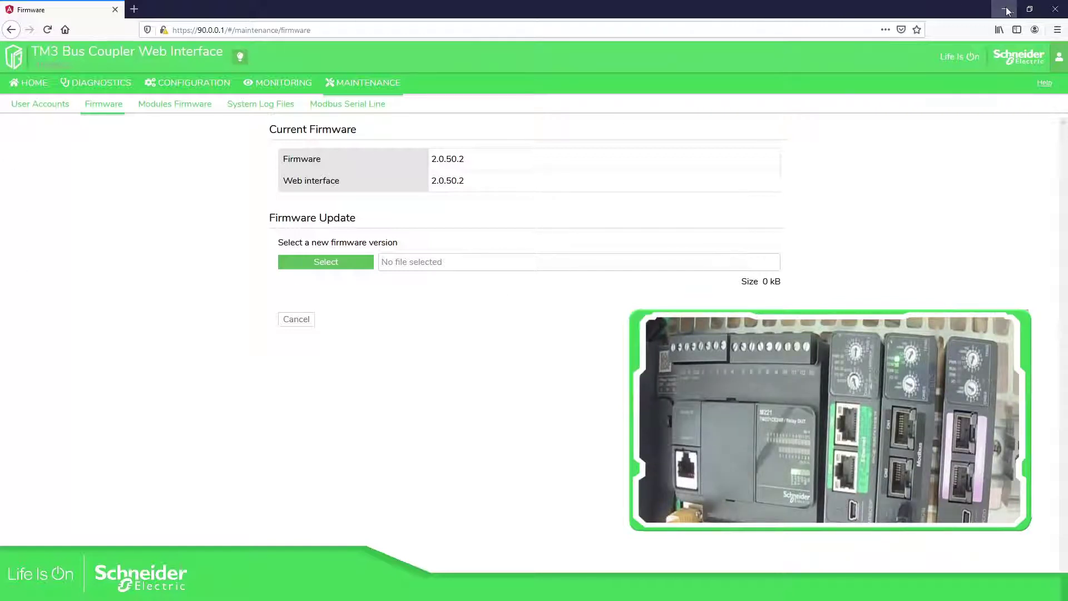
pyautogui.click(1062, 56)
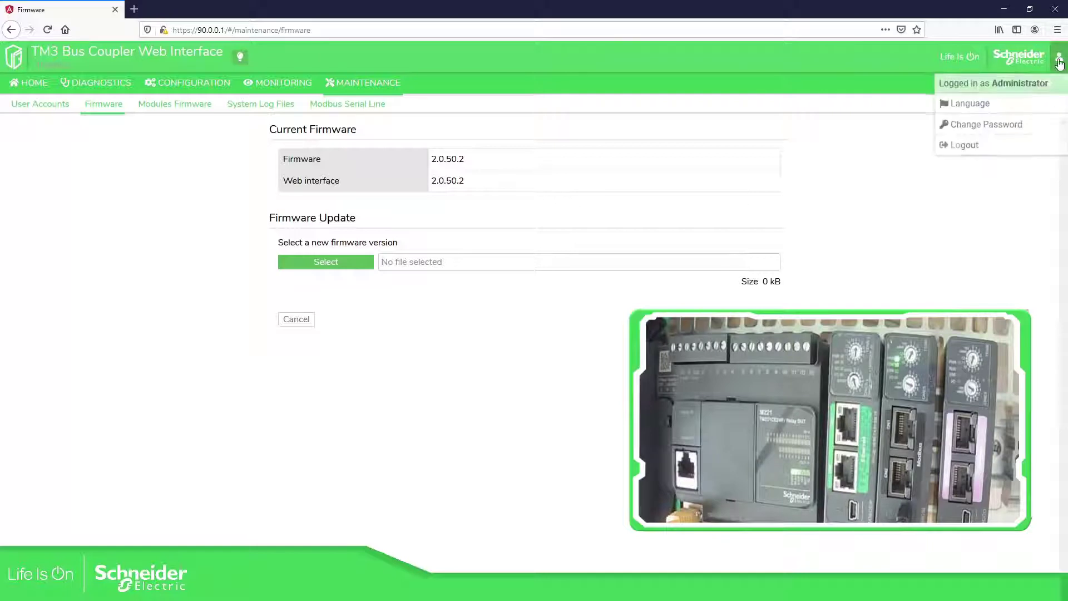
pyautogui.click(970, 145)
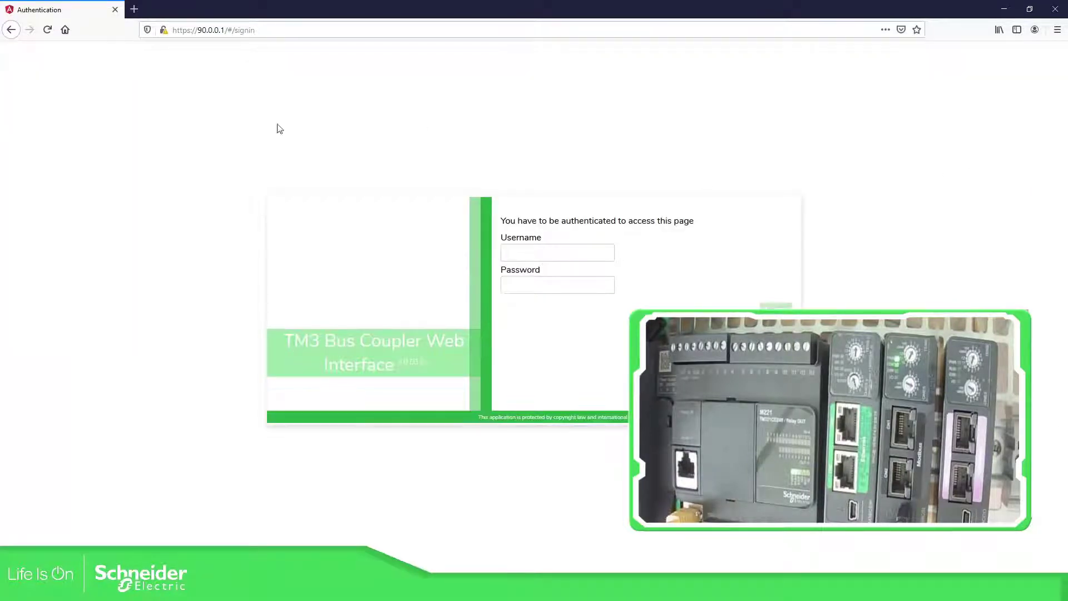
pyautogui.click(133, 9)
pyautogui.click(115, 9)
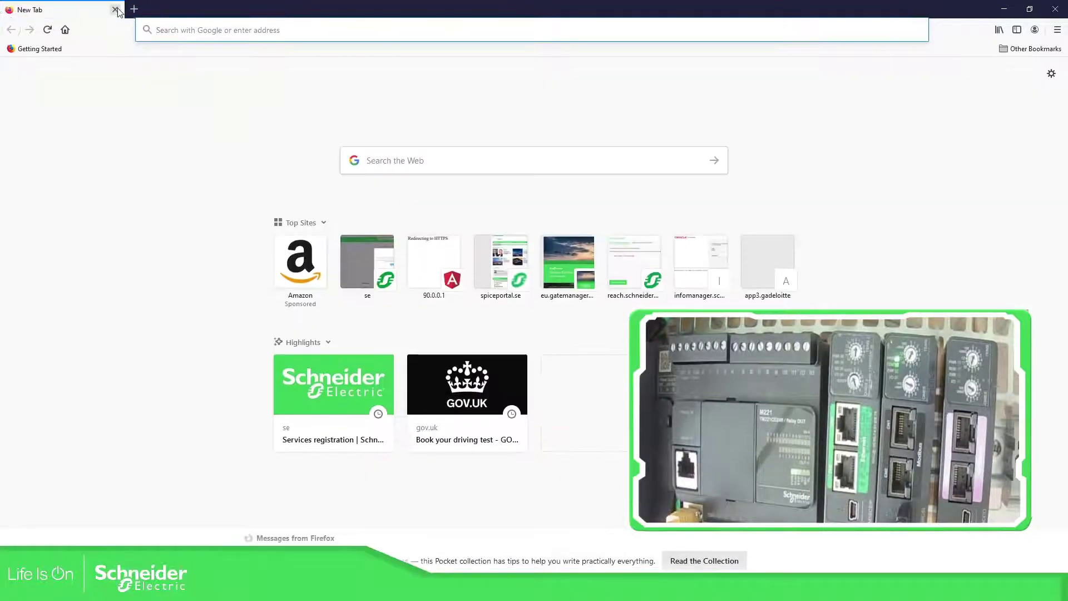
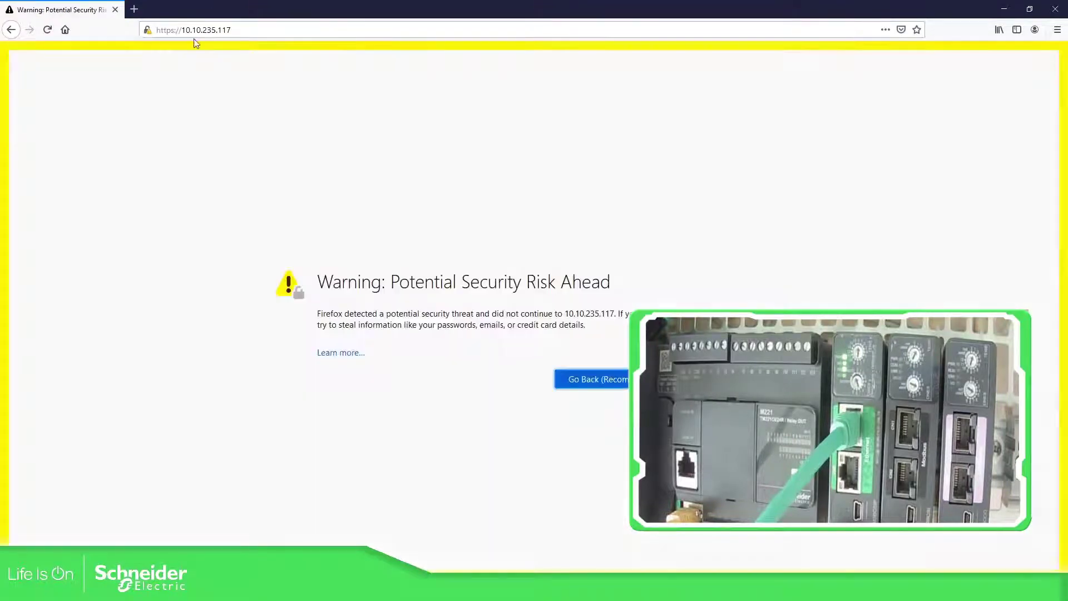
# Accept the self-signed certificate risk in Firefox to load the coupler's sign-in page
pyautogui.press('Tab')
pyautogui.press('Return')
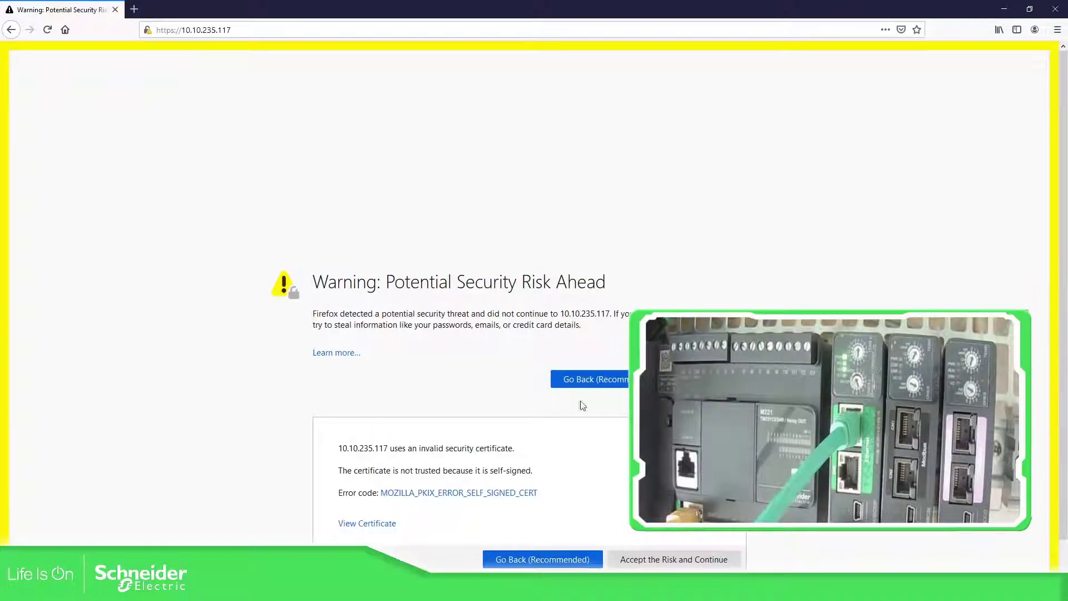
pyautogui.scroll(-2, 582, 406)
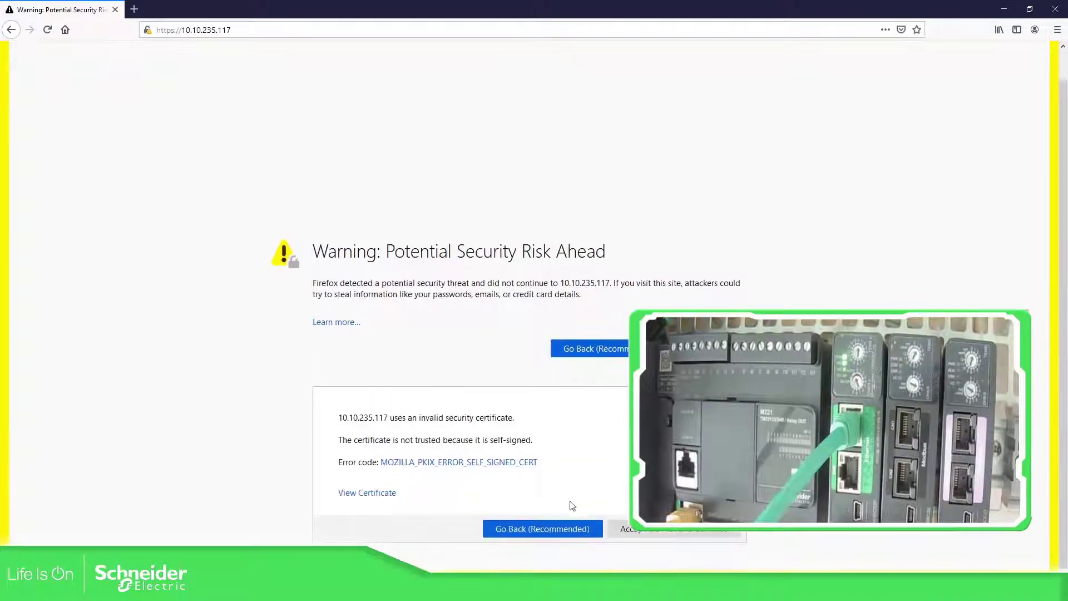
pyautogui.click(656, 533)
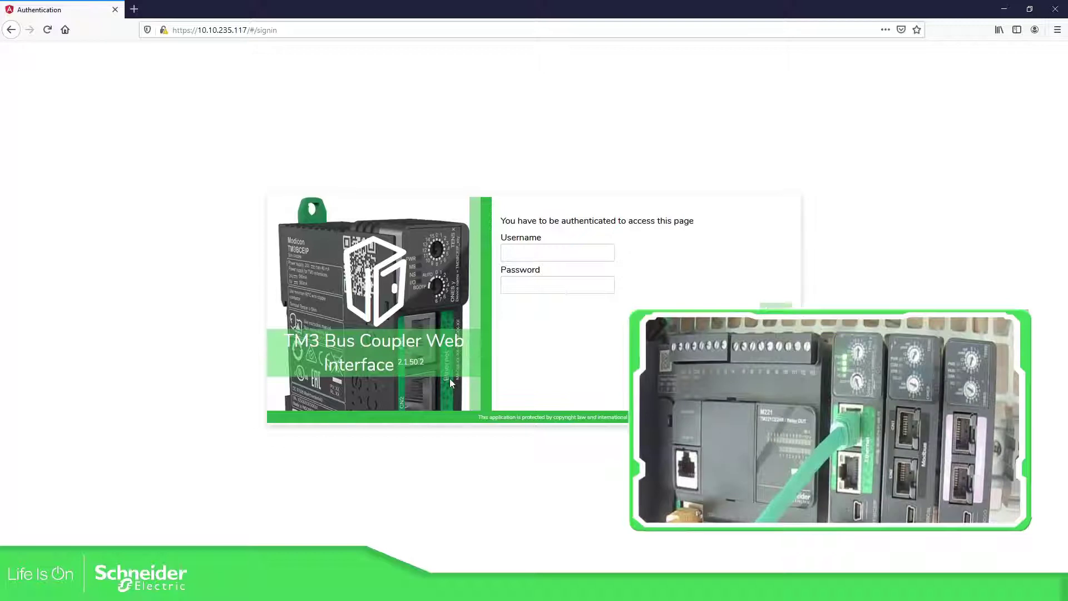
pyautogui.click(527, 255)
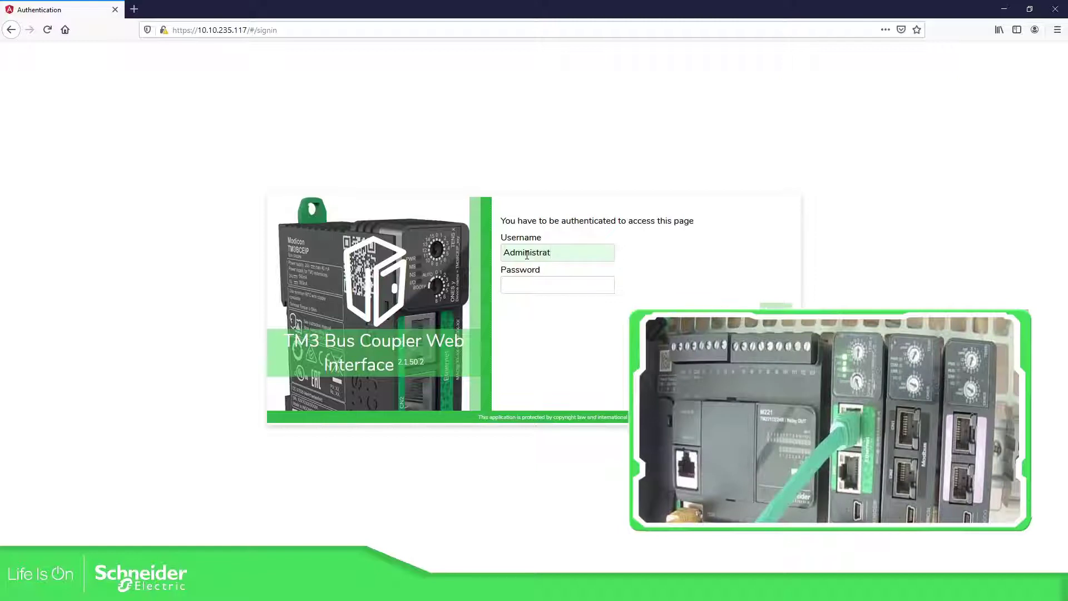
pyautogui.press('Tab')
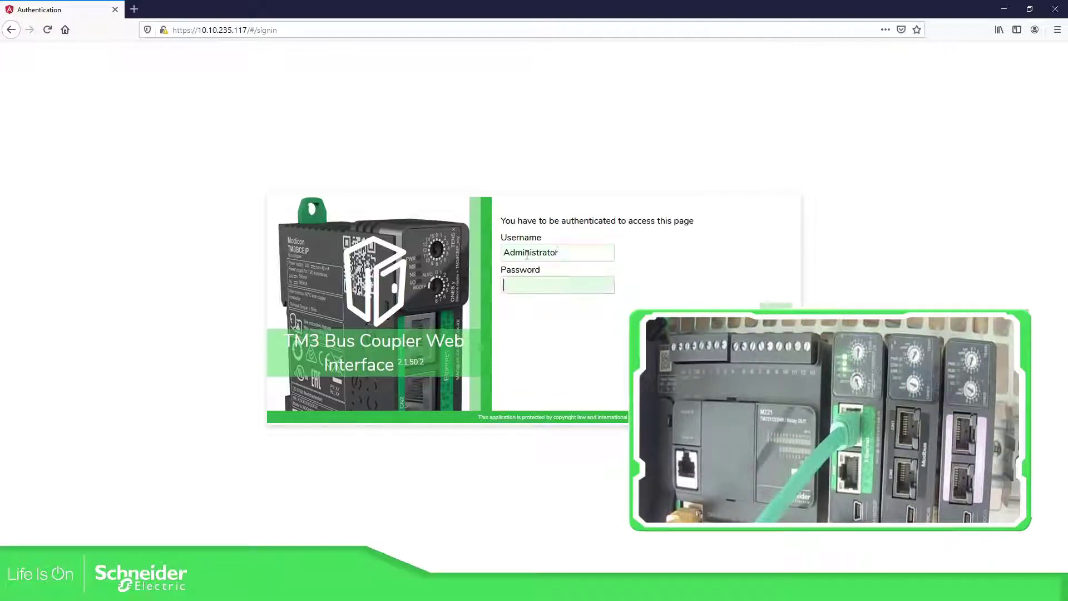
pyautogui.write('••')
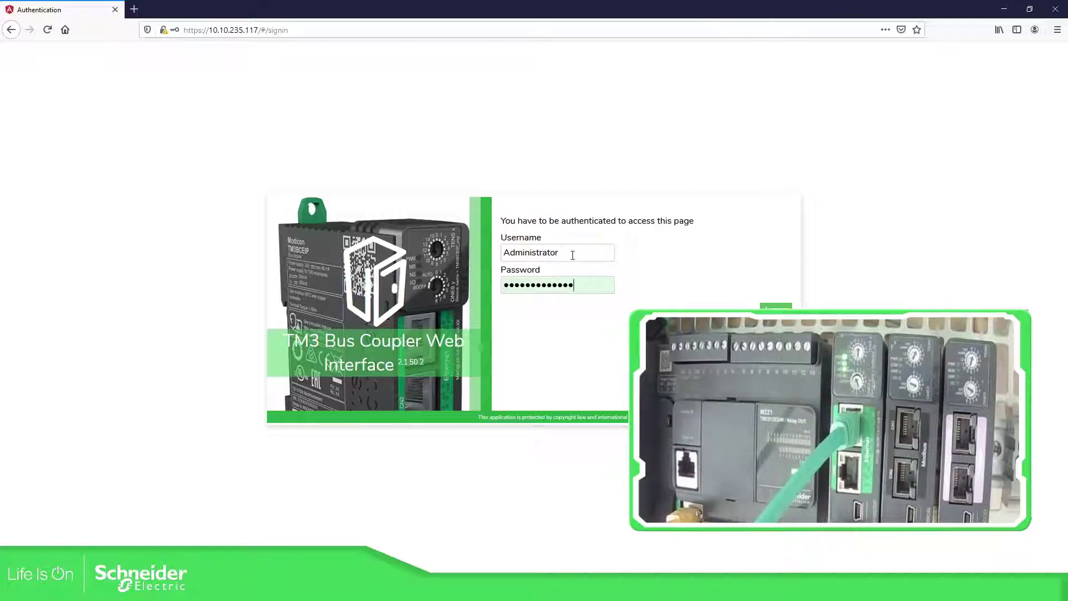
# Replace the password with the copied username, sign in, and decline saving the login
pyautogui.moveTo(573, 255); pyautogui.dragTo(502, 254)
pyautogui.rightClick(515, 255)
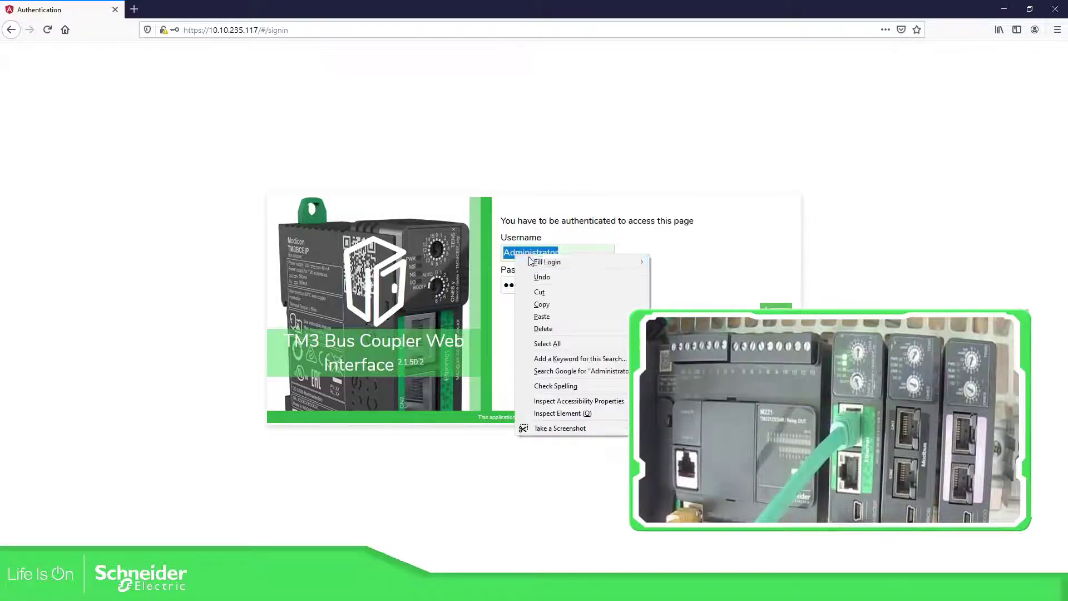
pyautogui.click(549, 305)
pyautogui.moveTo(612, 285); pyautogui.dragTo(497, 285)
pyautogui.press('BackSpace')
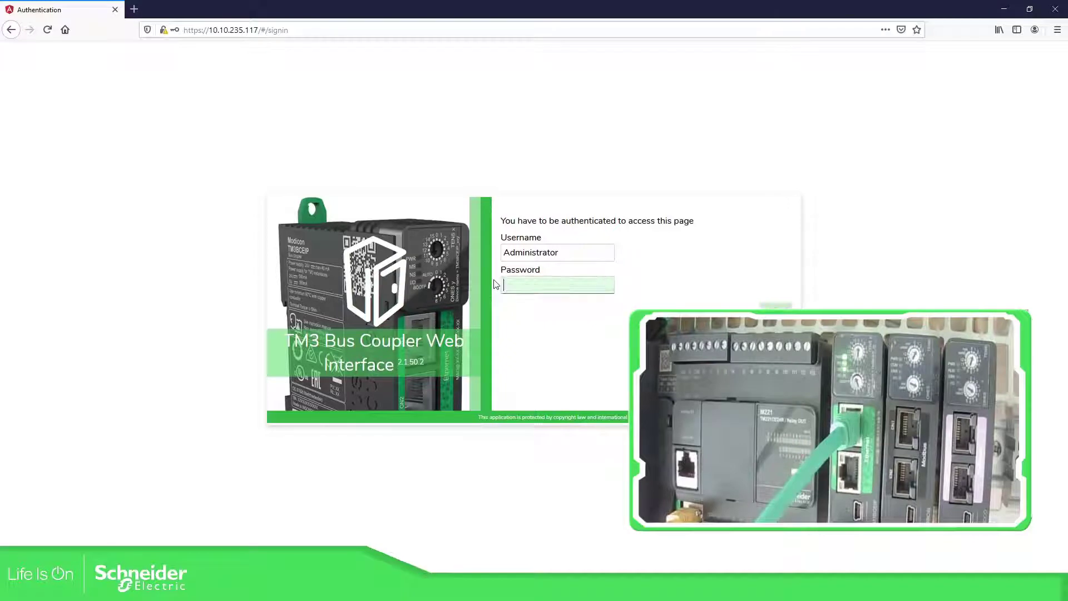
pyautogui.rightClick(518, 285)
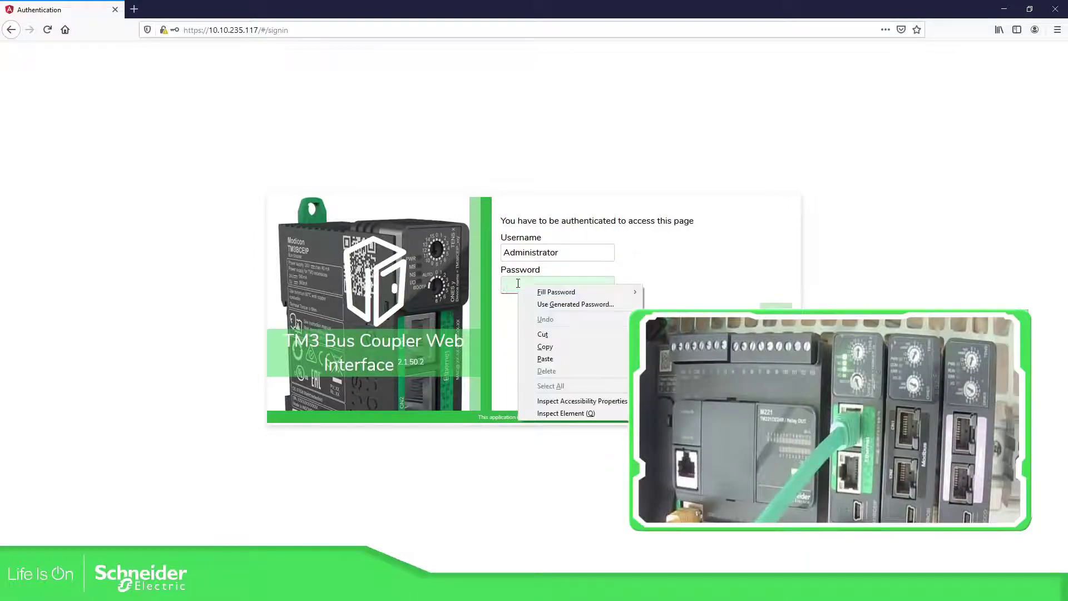
pyautogui.click(545, 359)
pyautogui.click(771, 315)
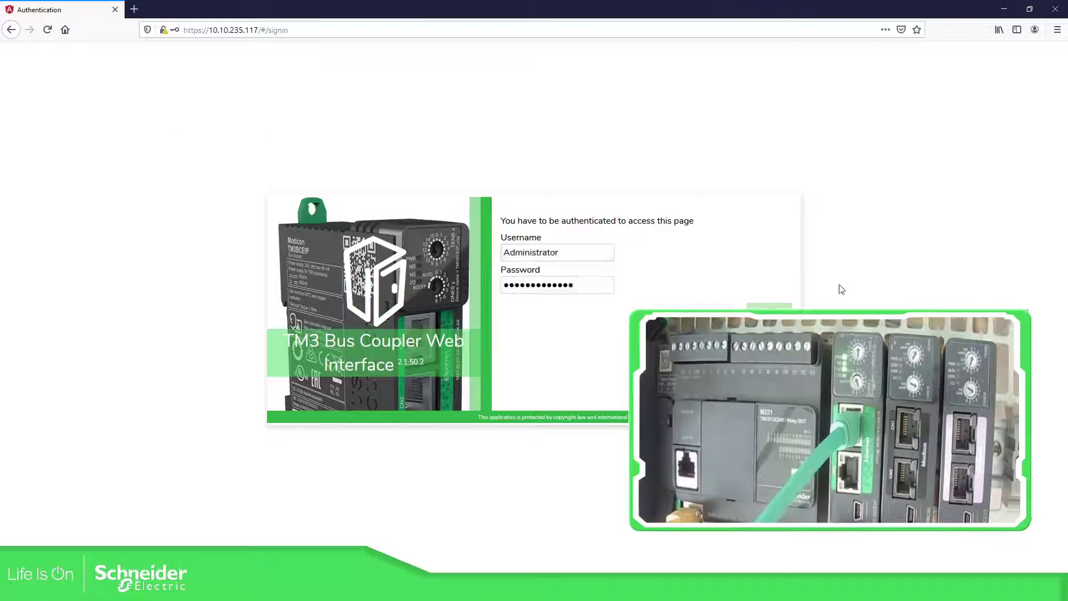
pyautogui.click(308, 128)
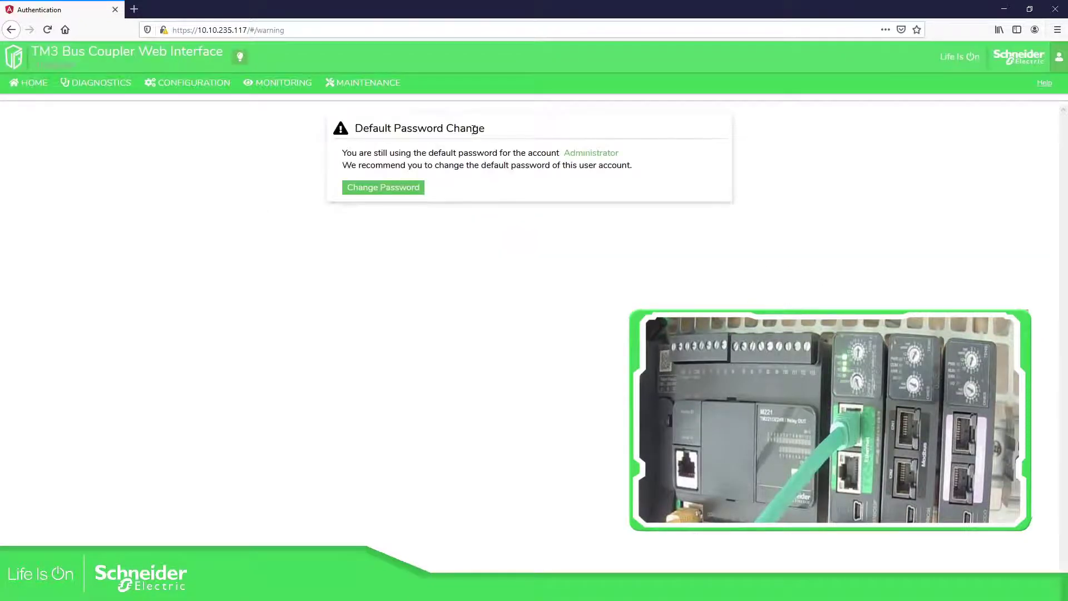
# Change the Administrator password by entering the current password and a new longer password twice, then apply
pyautogui.click(399, 191)
pyautogui.click(458, 179)
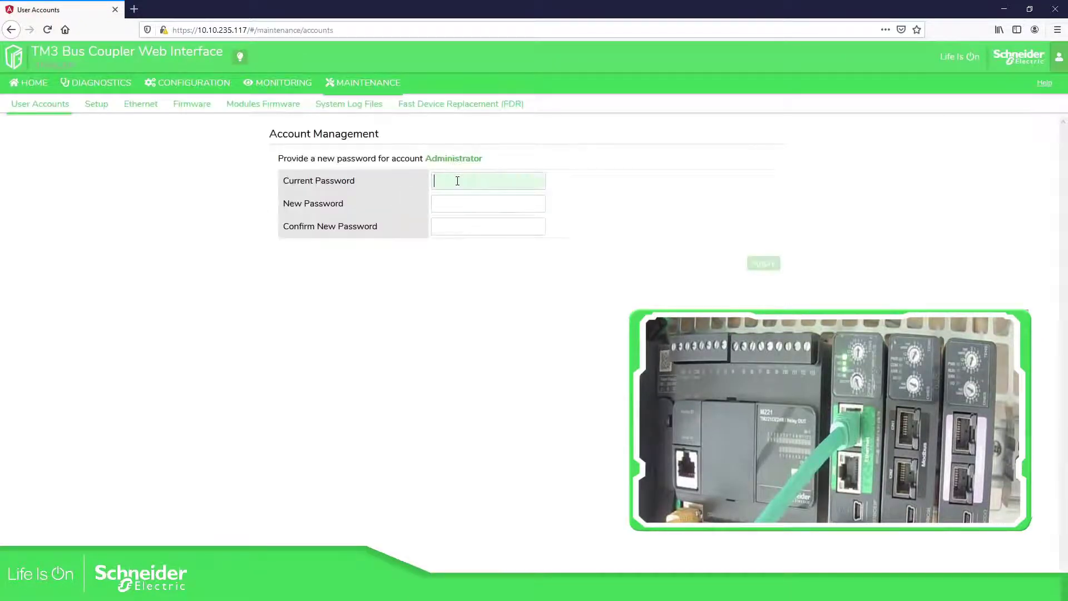
pyautogui.write('a')
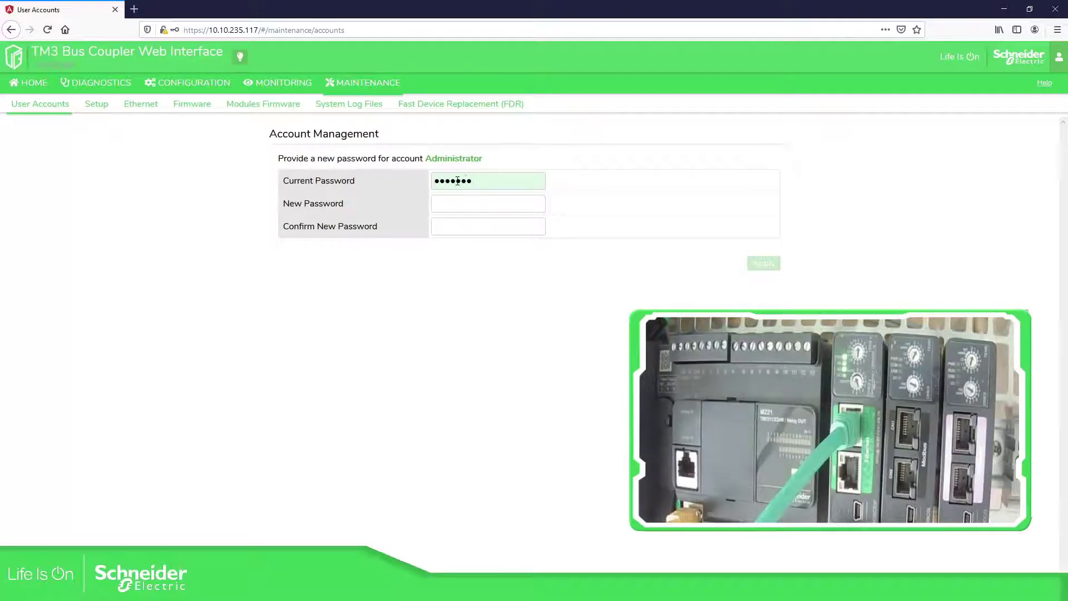
pyautogui.press('Tab')
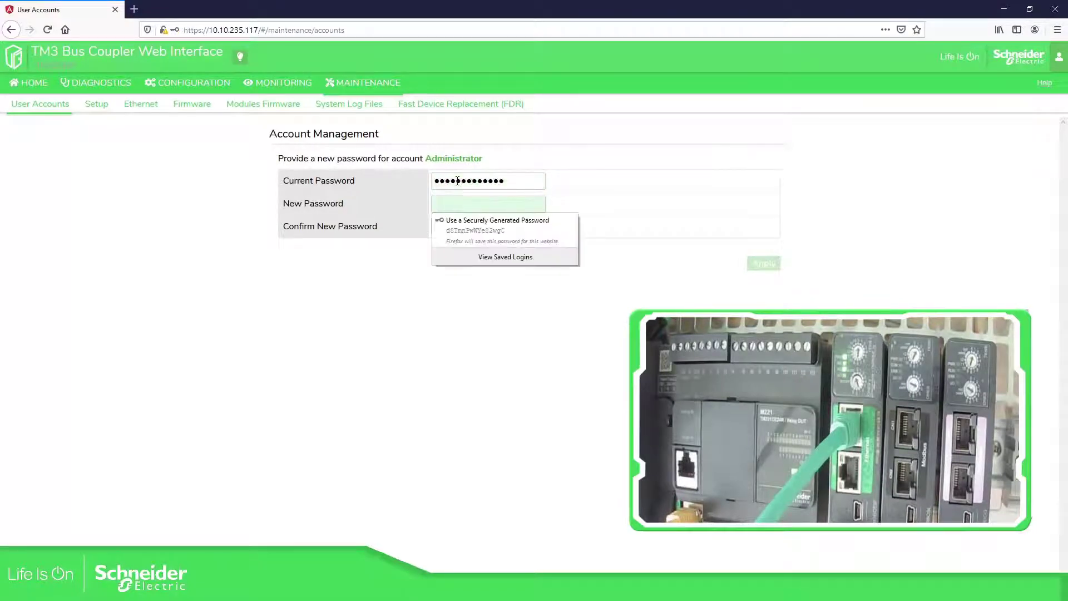
pyautogui.write('aaaaa')
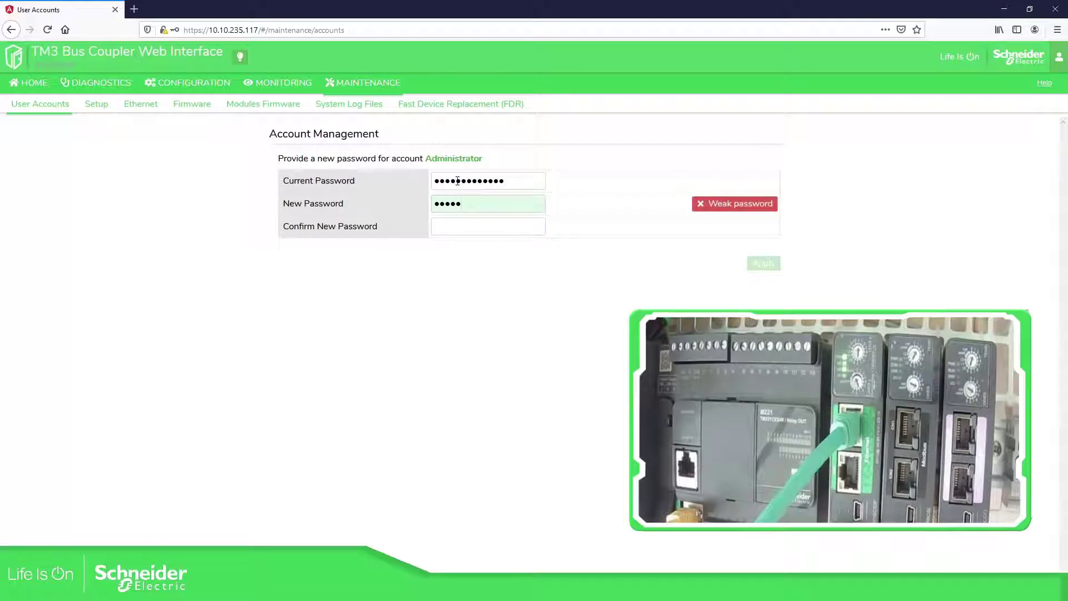
pyautogui.press('BackSpace')
pyautogui.press('BackSpace')
pyautogui.write('aaaaaaaaaa')
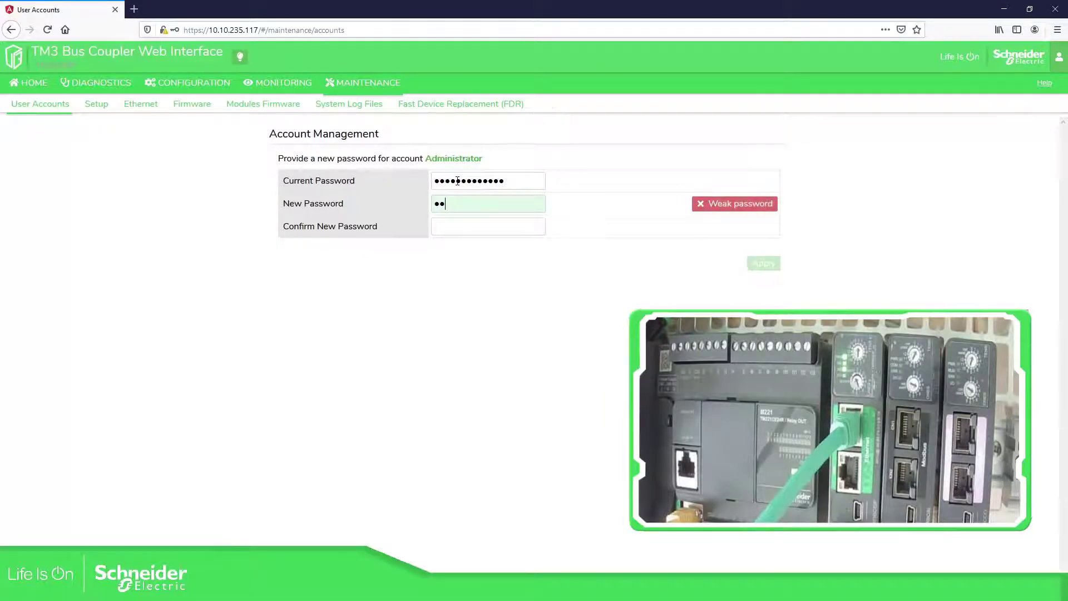
pyautogui.press('Tab')
pyautogui.write('aaa')
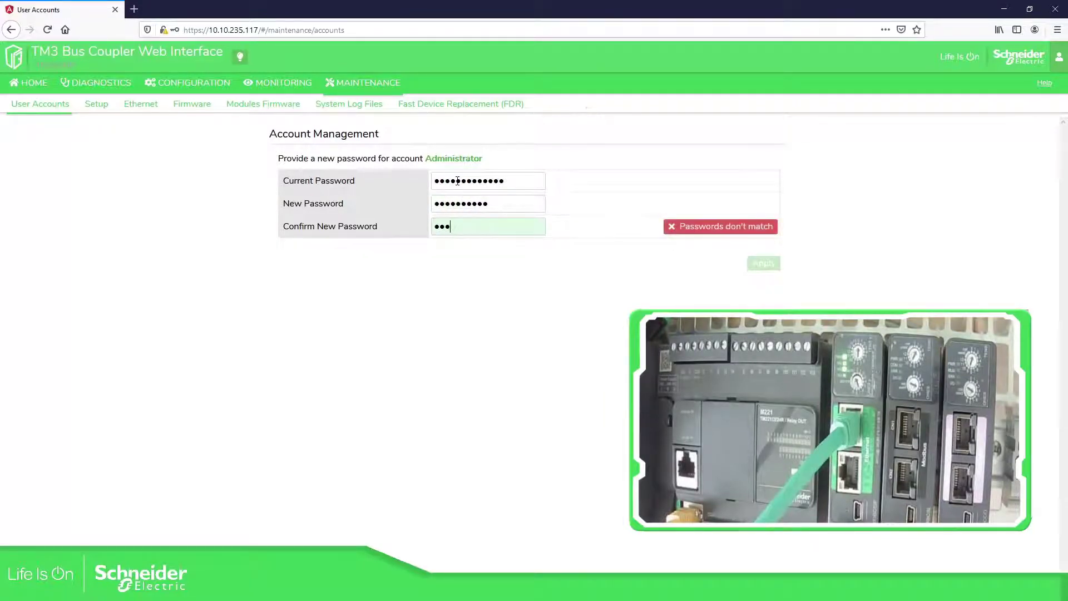
pyautogui.write('aaaaaaa')
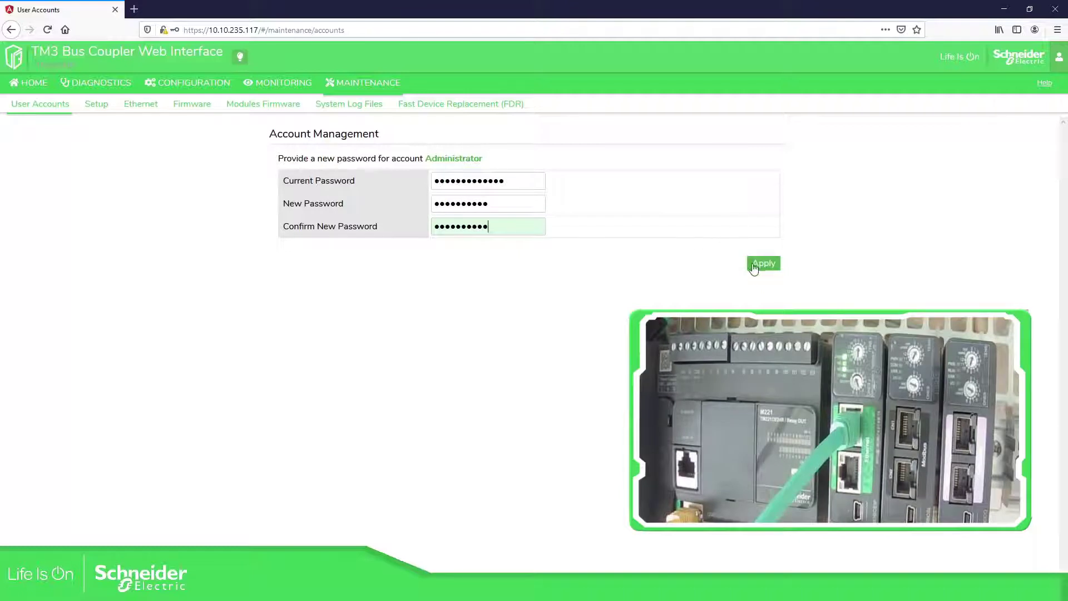
pyautogui.click(758, 265)
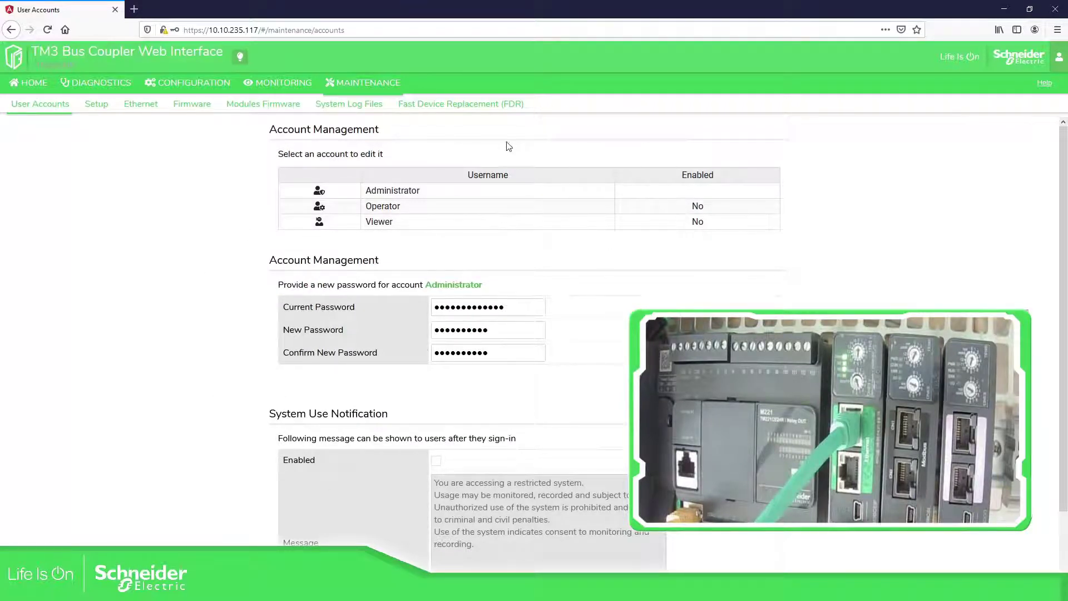
# Browse the firmware maintenance and Ethernet diagnostics pages, dismissing the save-login prompt
pyautogui.click(189, 110)
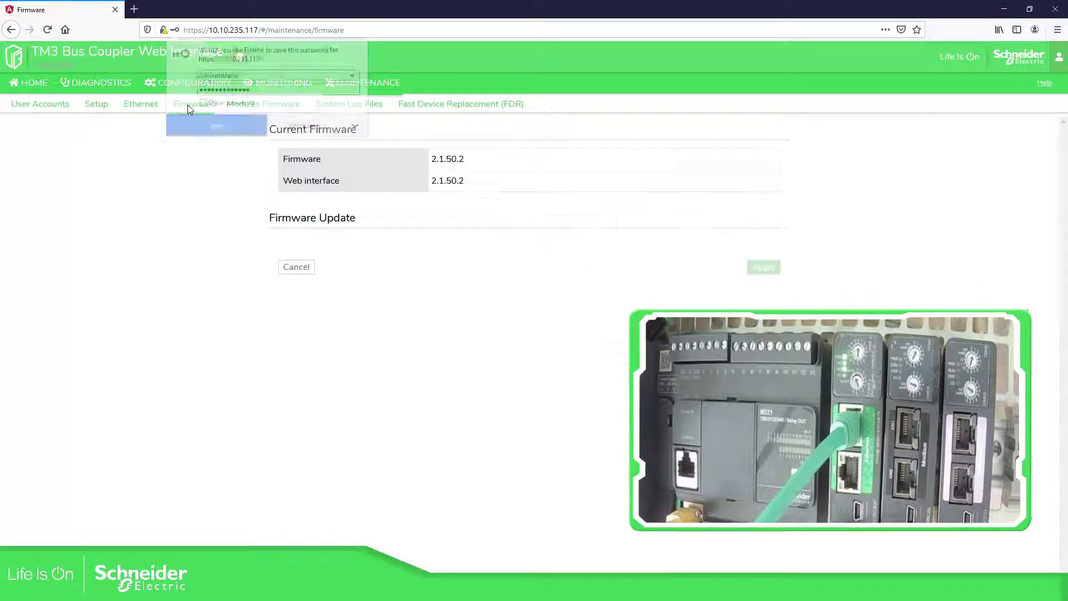
pyautogui.click(292, 125)
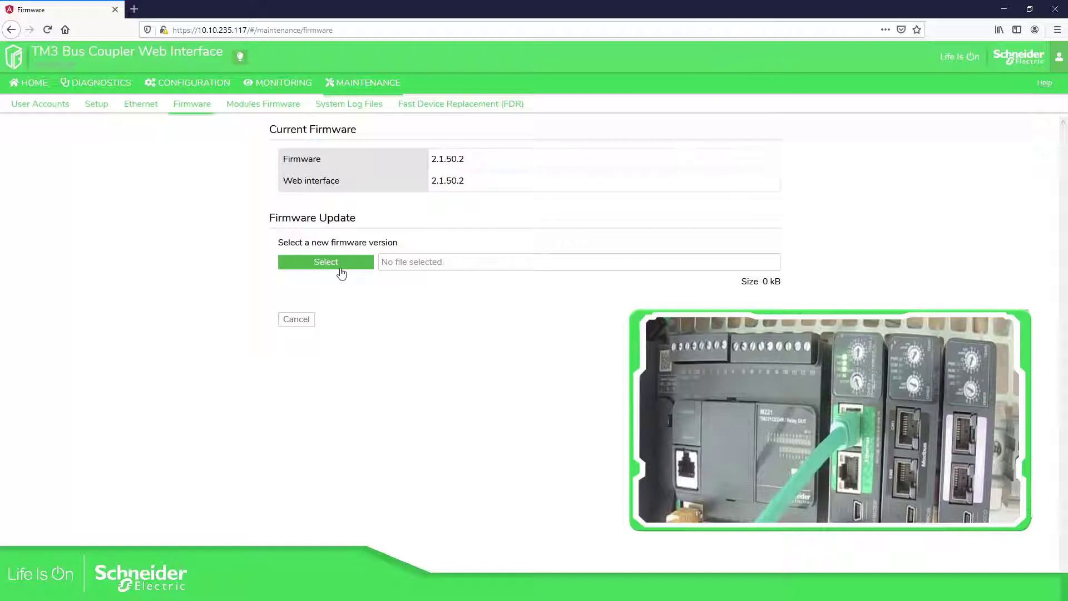
pyautogui.click(82, 86)
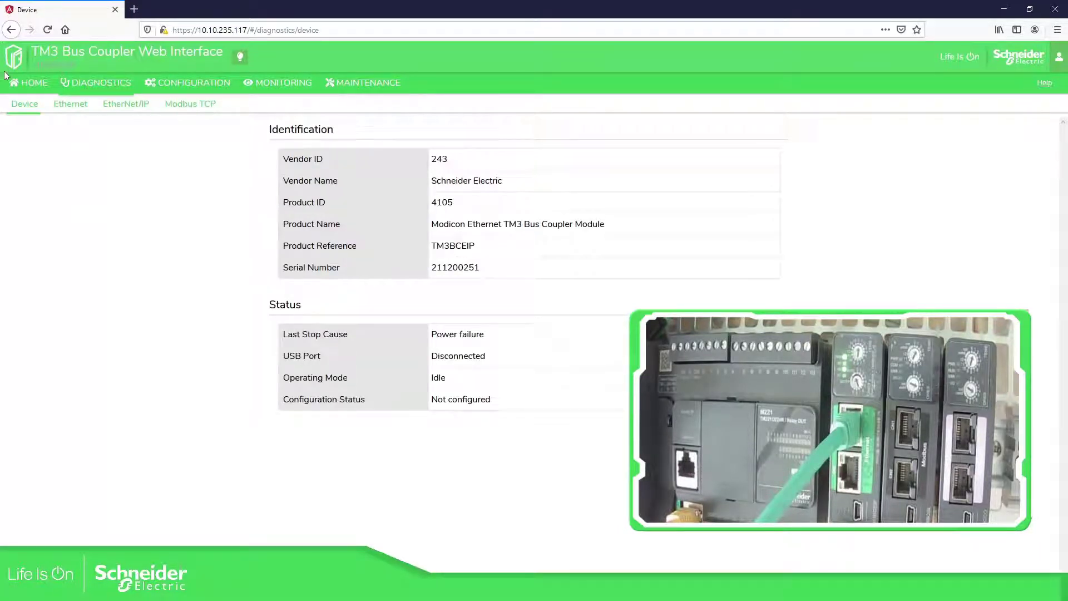
pyautogui.click(75, 110)
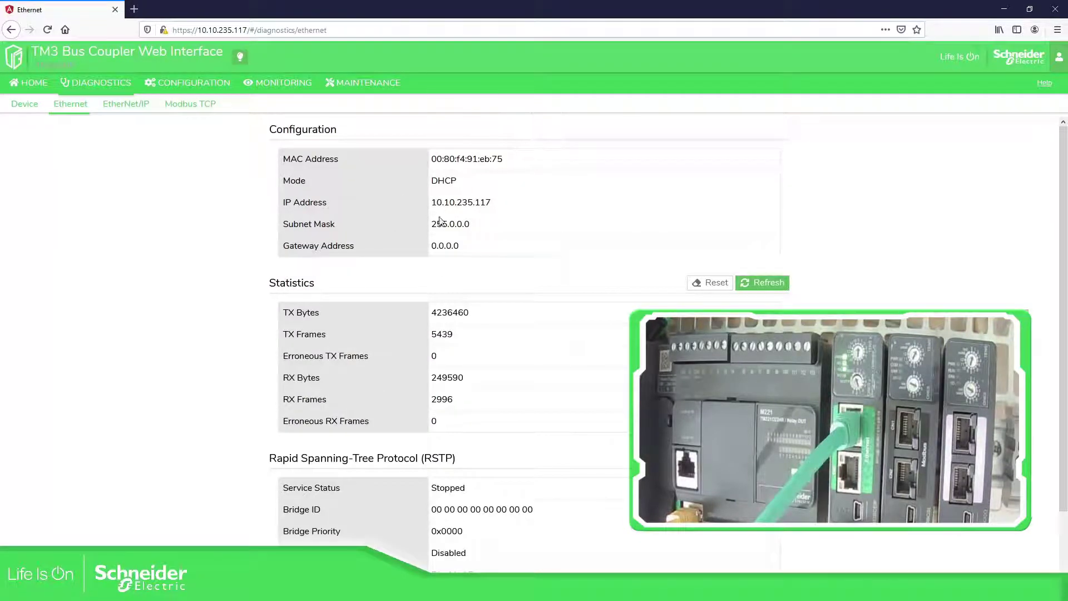
pyautogui.moveTo(461, 184); pyautogui.dragTo(427, 186)
# Review the EtherNet/IP and Modbus TCP statistics, then open the Configuration Editor
pyautogui.click(138, 108)
pyautogui.click(175, 110)
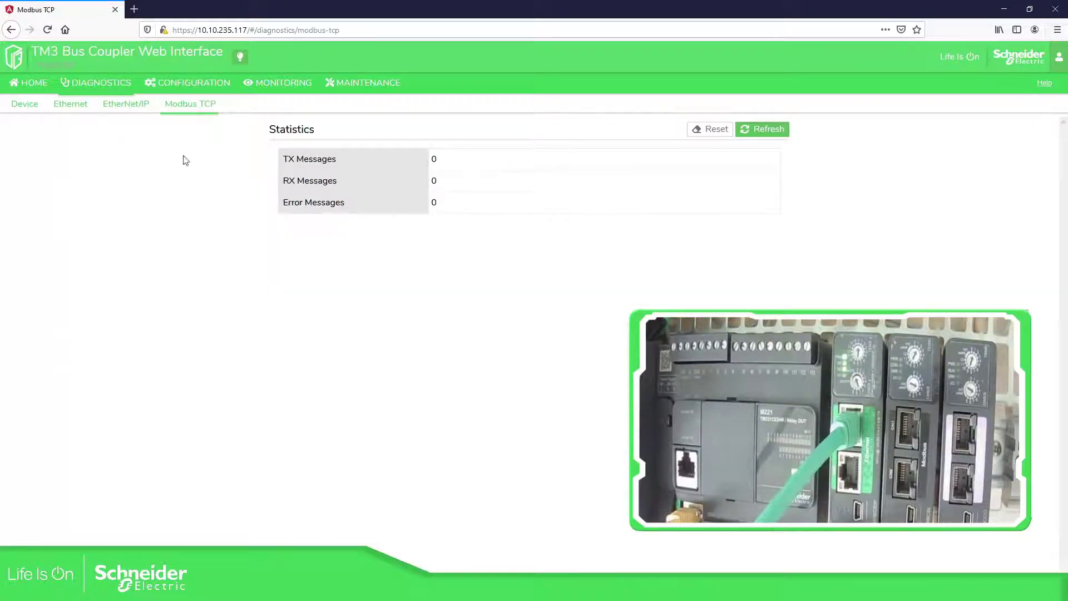
pyautogui.click(195, 83)
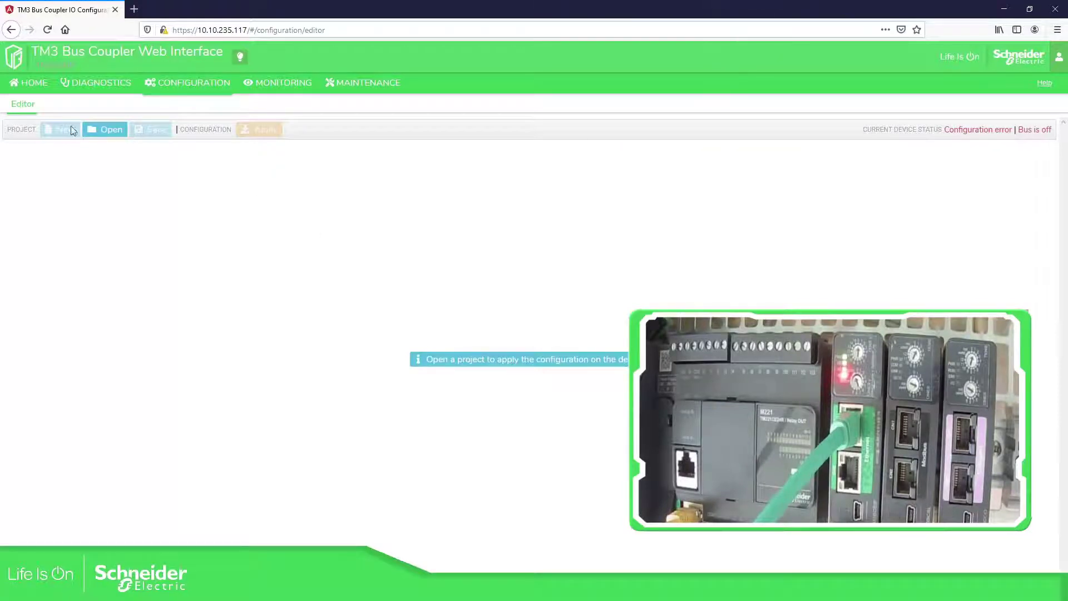
# Load Project.spf into the editor and apply it to the coupler, agreeing to the download warning
pyautogui.click(111, 129)
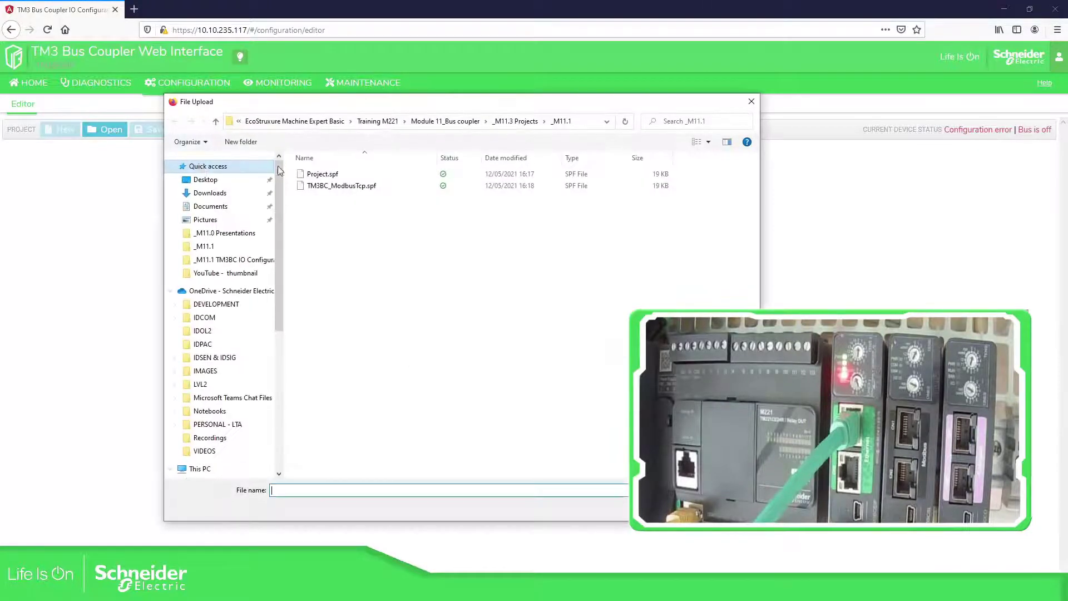
pyautogui.click(323, 174)
pyautogui.doubleClick(322, 174)
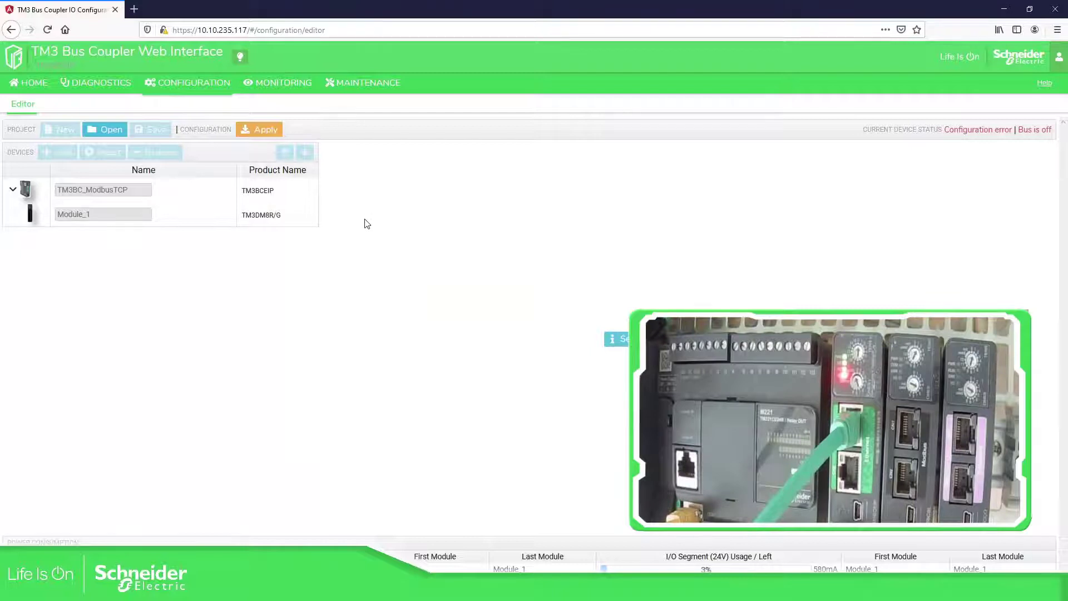
pyautogui.click(268, 135)
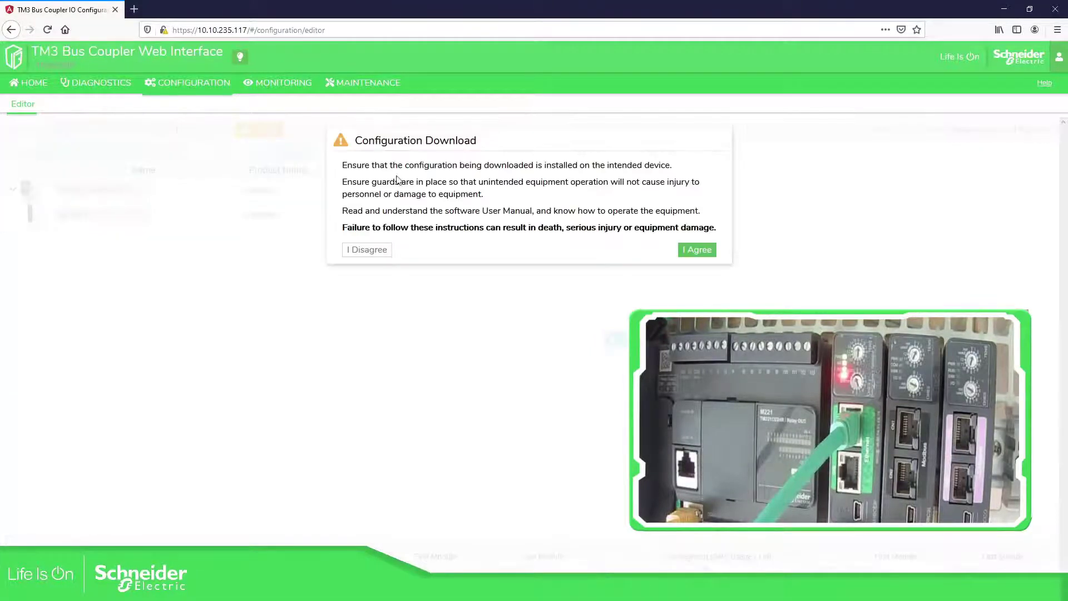
pyautogui.click(692, 251)
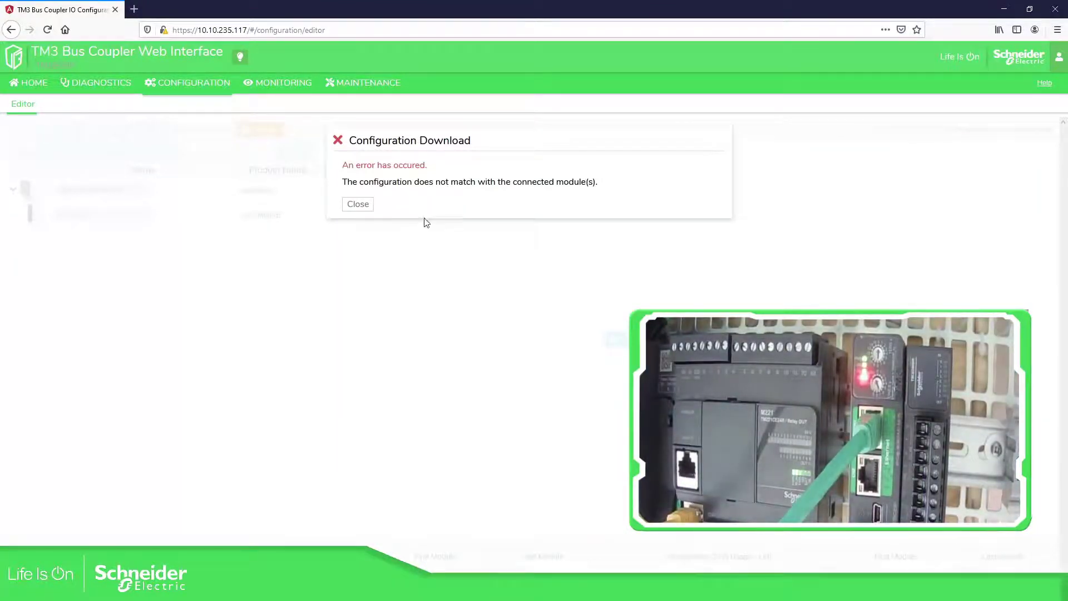
# Dismiss the mismatch error and re-apply the configuration, closing the success message
pyautogui.click(361, 204)
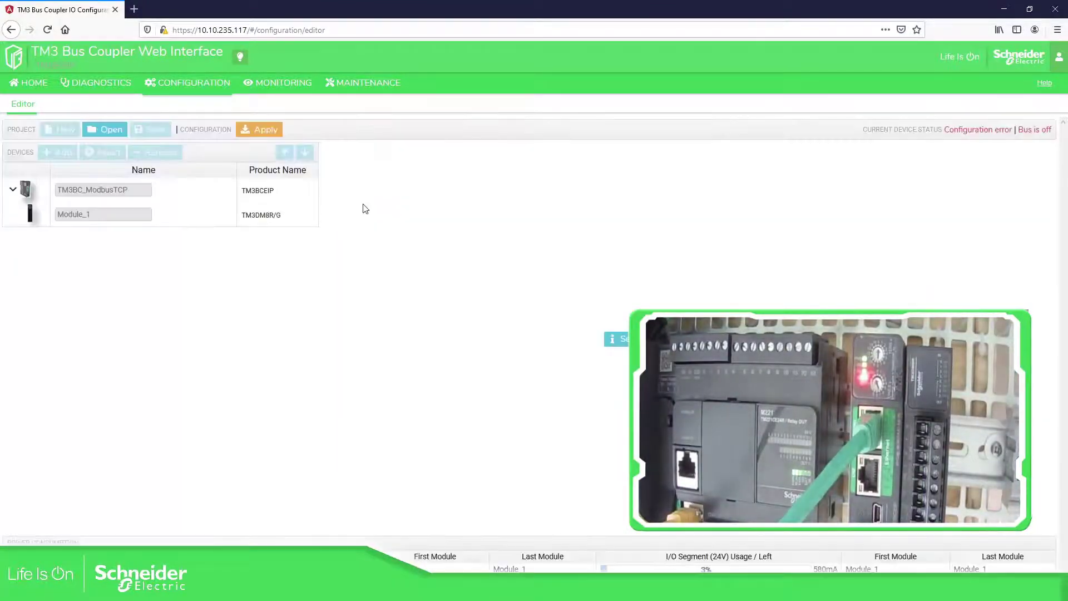
pyautogui.click(270, 133)
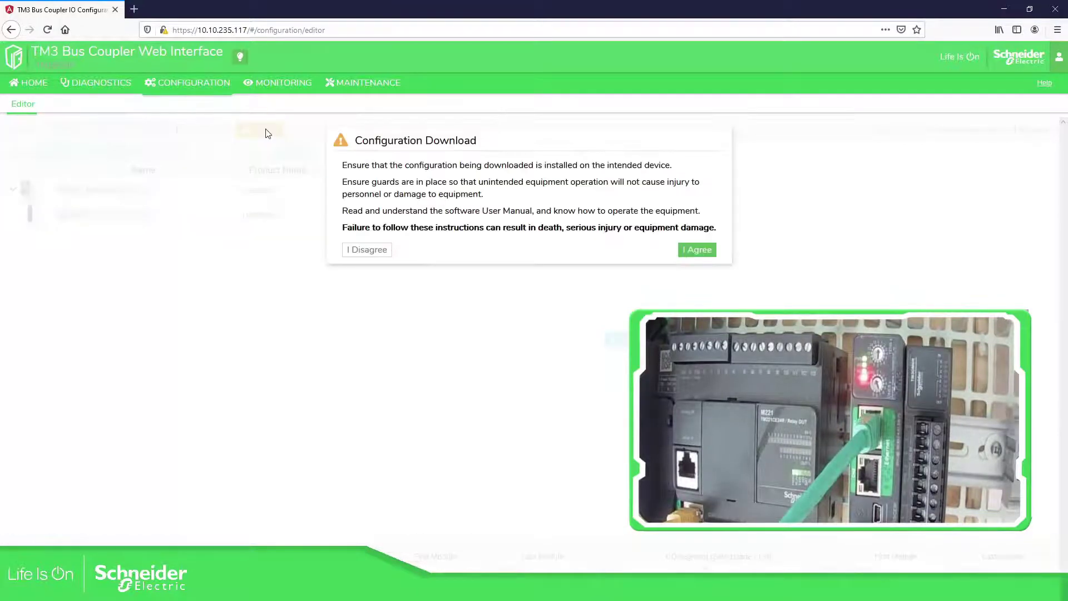
pyautogui.click(702, 249)
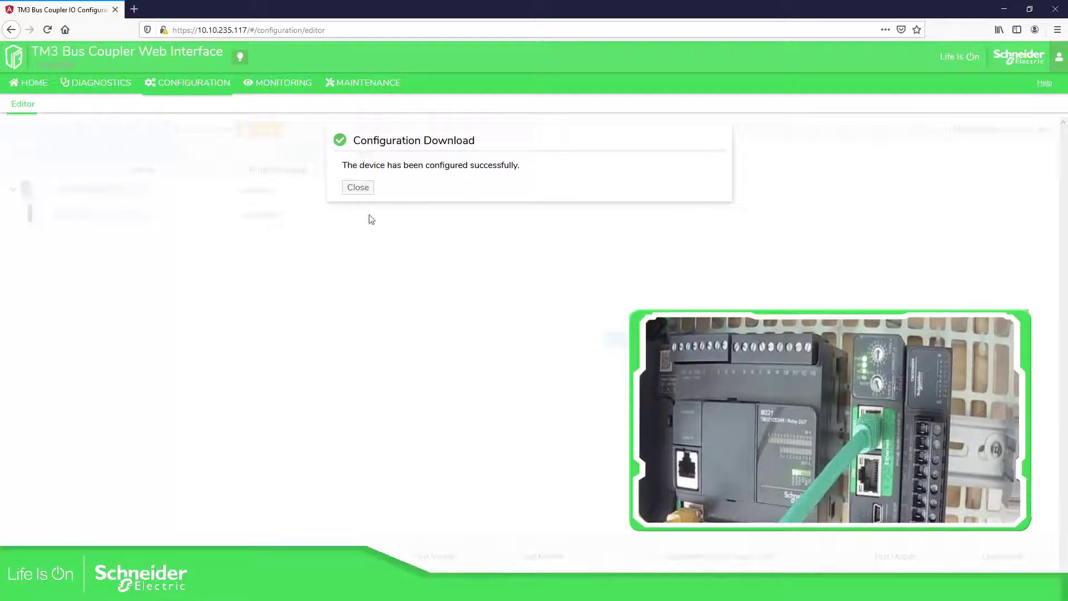
pyautogui.click(359, 189)
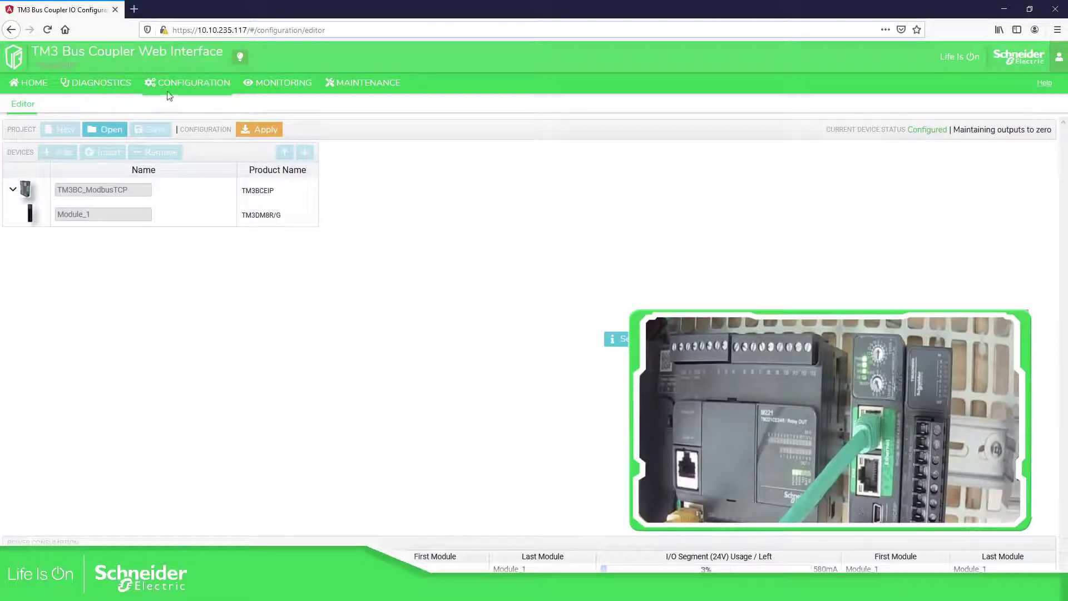
# Open Bus Monitoring and detect the modules on the bus
pyautogui.click(263, 85)
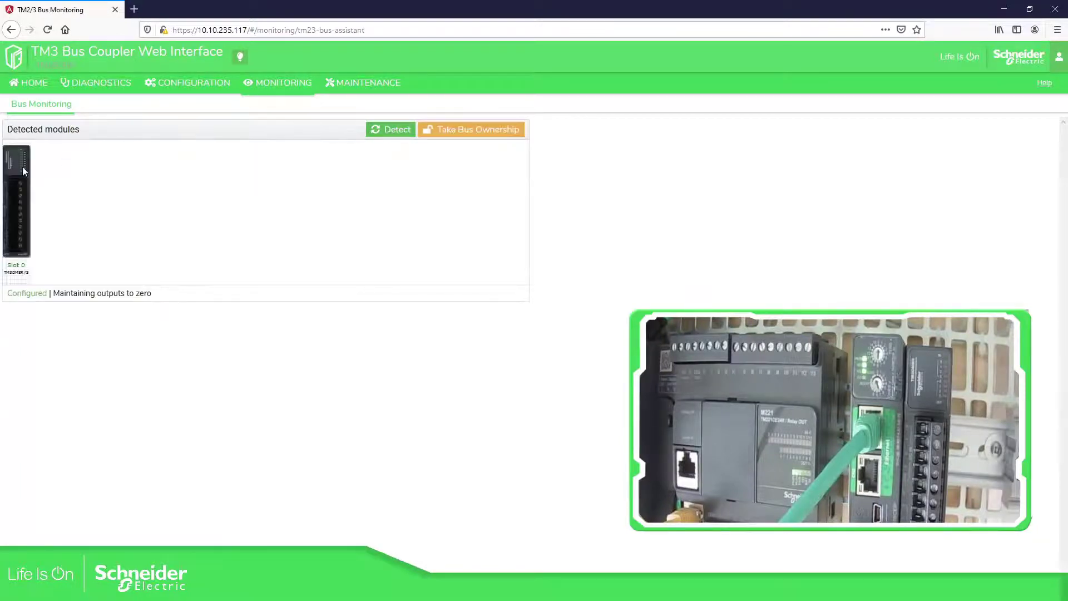
pyautogui.click(390, 132)
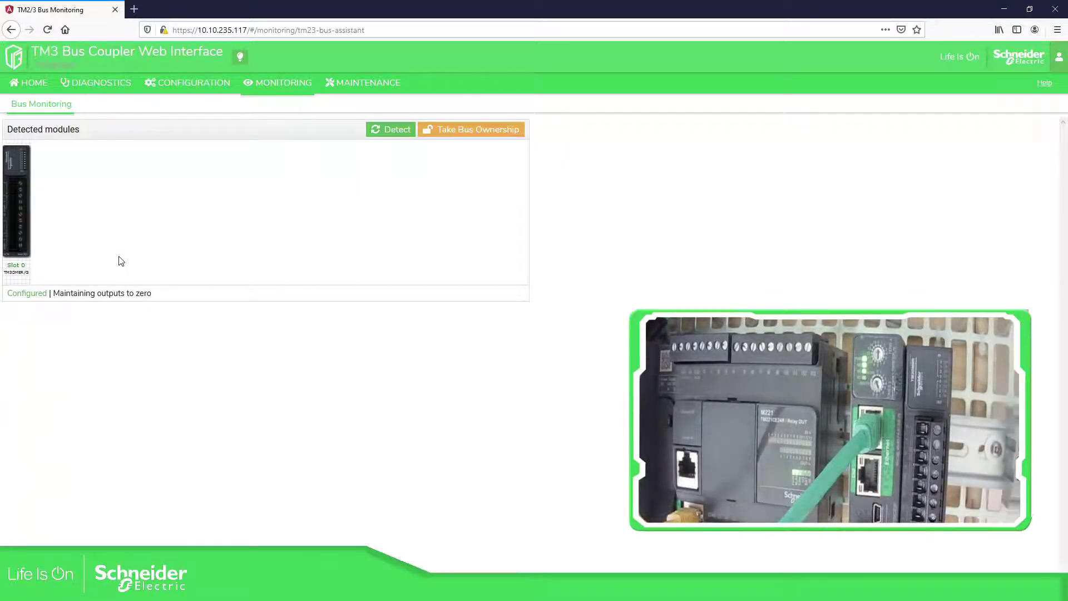
# Take bus ownership and force the slot 0 output byte QB0 to 1
pyautogui.click(478, 133)
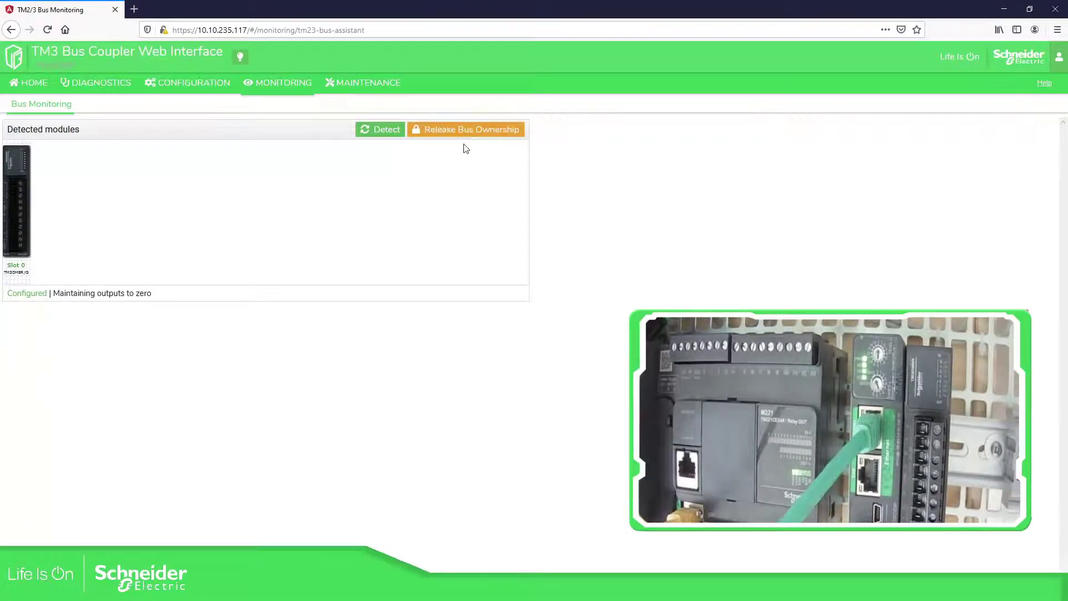
pyautogui.click(13, 210)
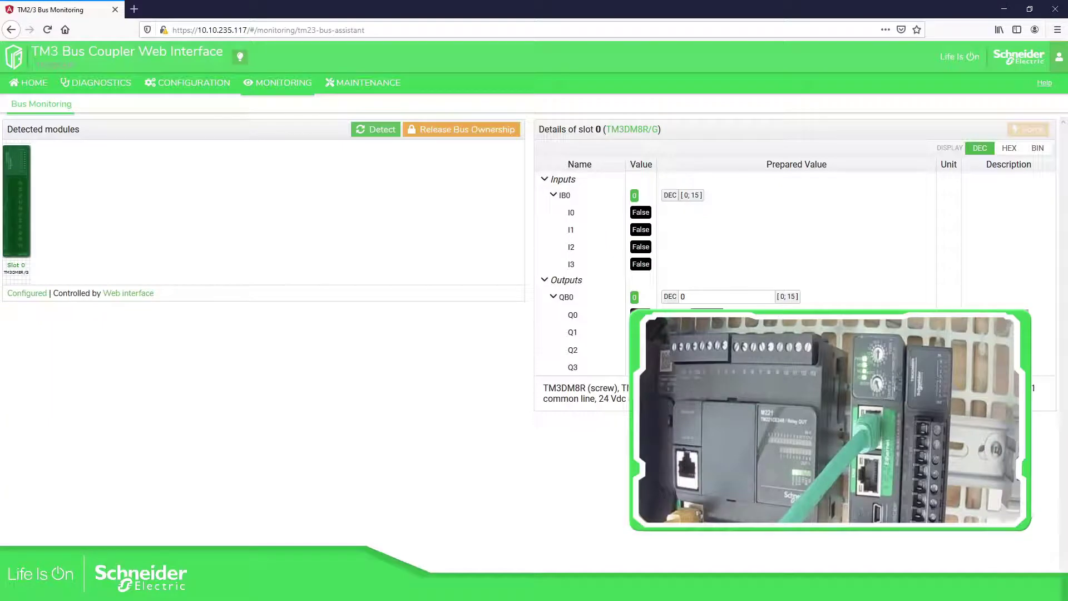
pyautogui.write('1')
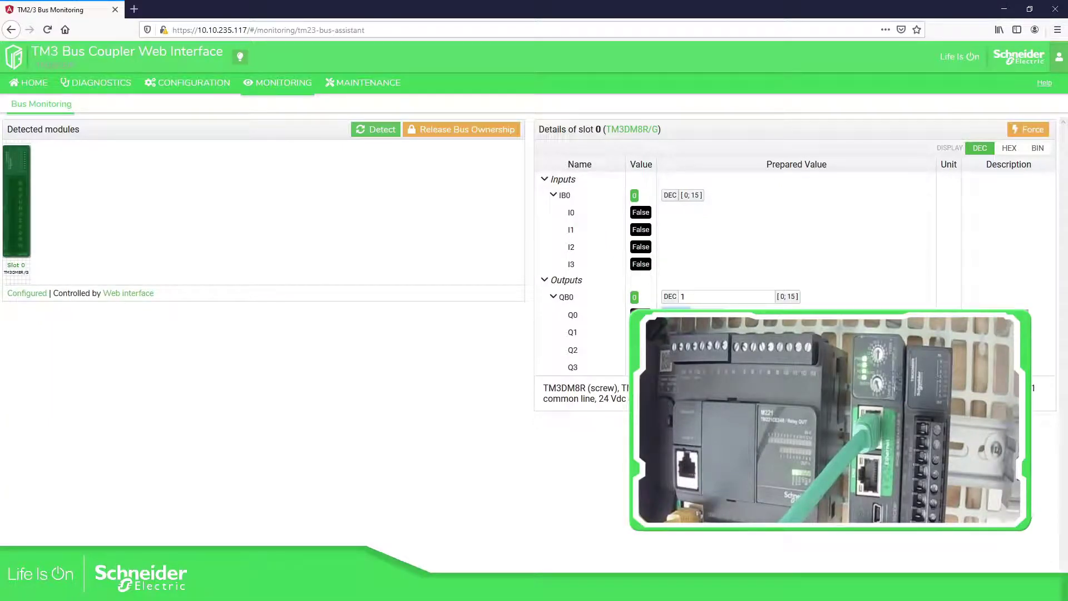
pyautogui.click(1029, 129)
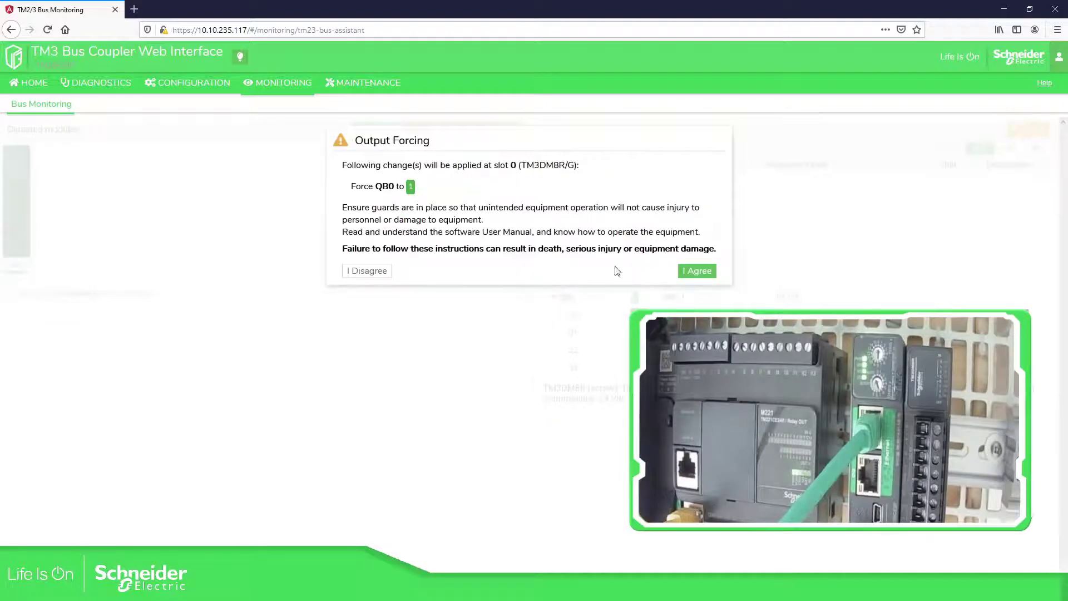
pyautogui.click(698, 273)
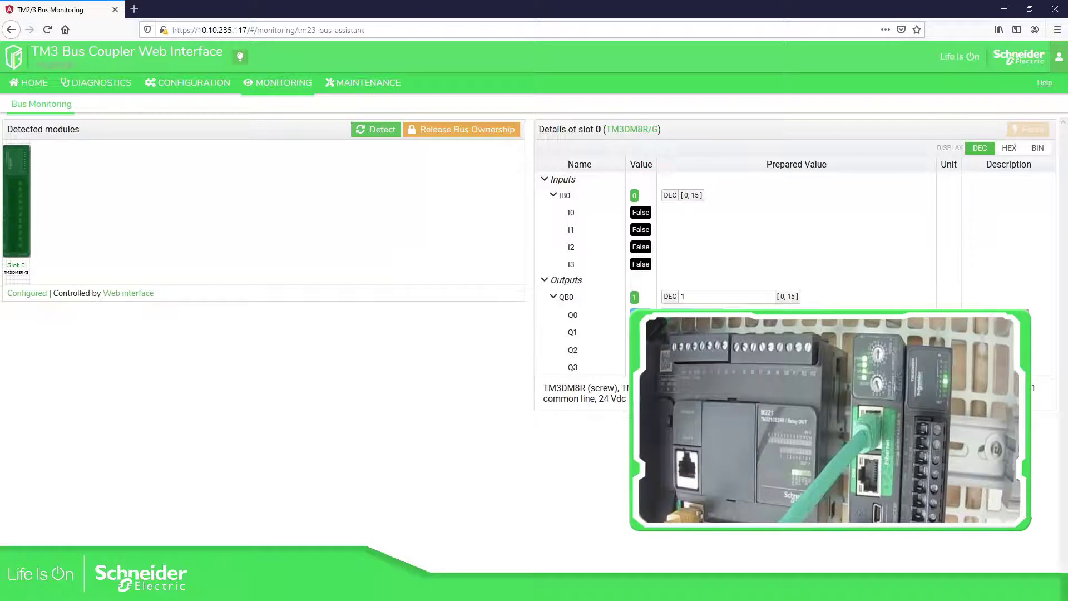
# Force QB0 back to 0 and confirm the warning
pyautogui.click(1032, 131)
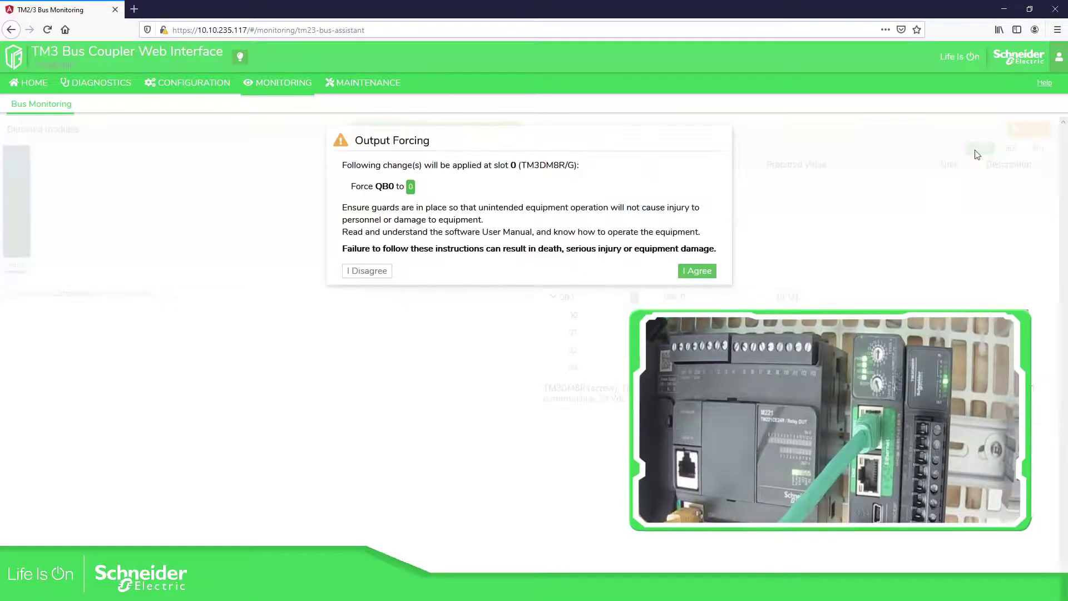
pyautogui.click(696, 271)
pyautogui.click(696, 271)
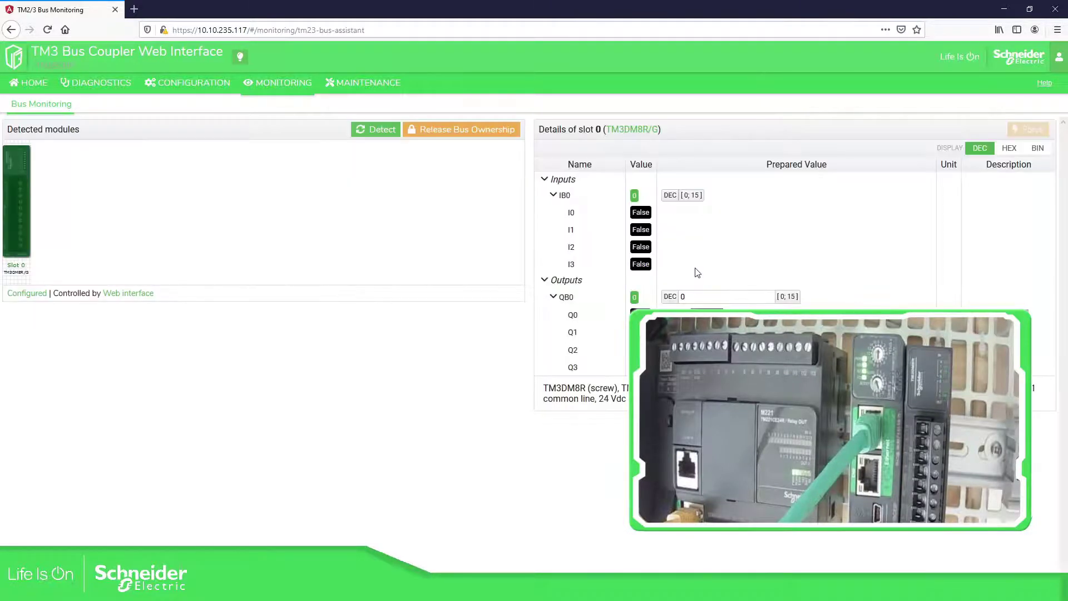
# Release bus ownership and switch back to the PowerPoint slide show
pyautogui.click(476, 132)
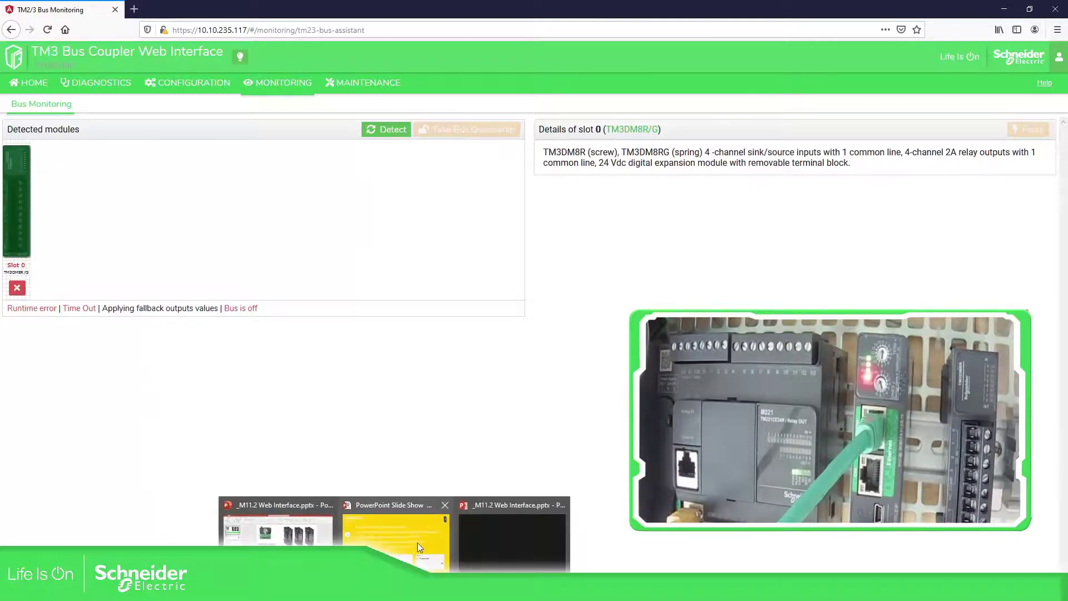
pyautogui.click(417, 543)
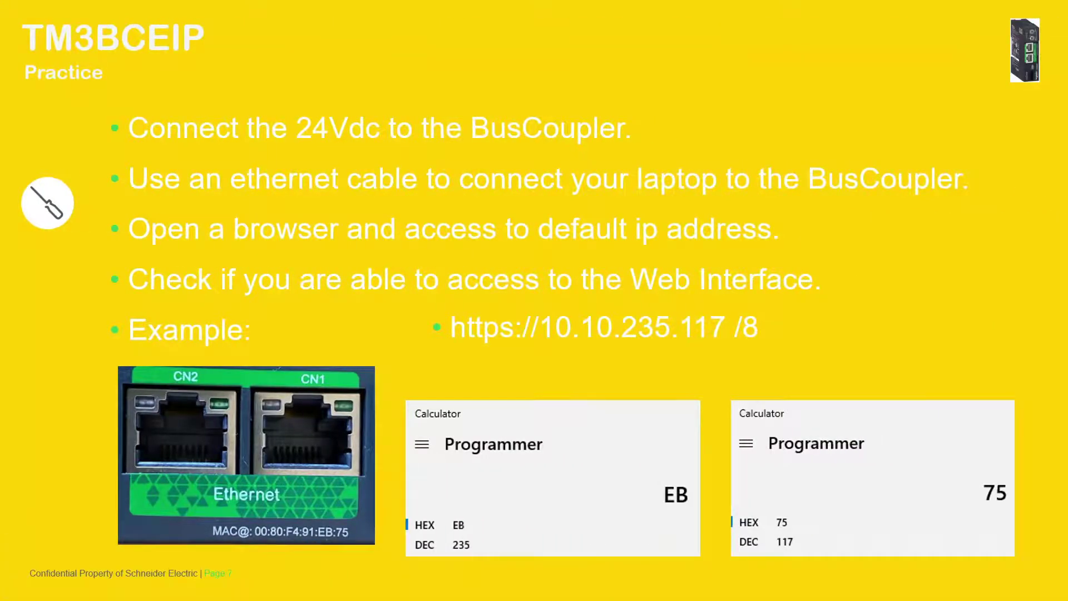
# Advance the slide show two slides to the next BusCoupler slide
pyautogui.click(996, 359)
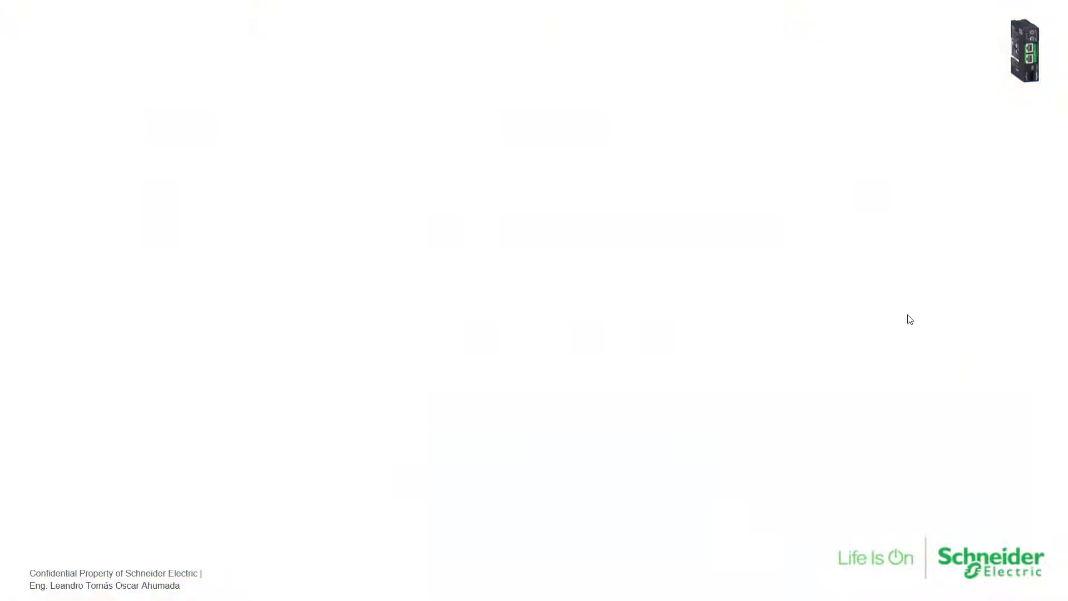
pyautogui.click(877, 295)
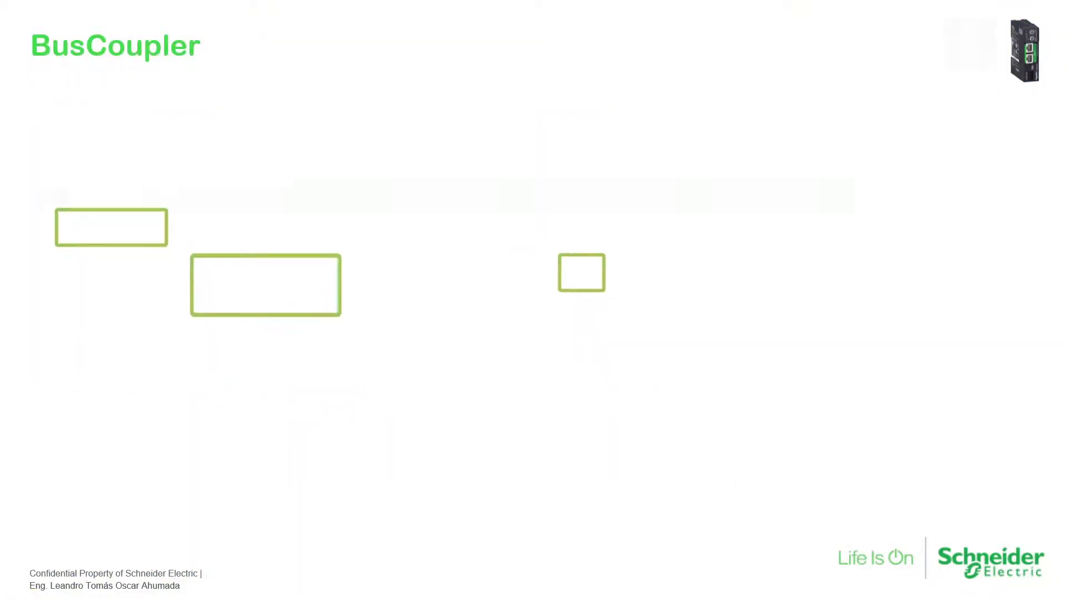